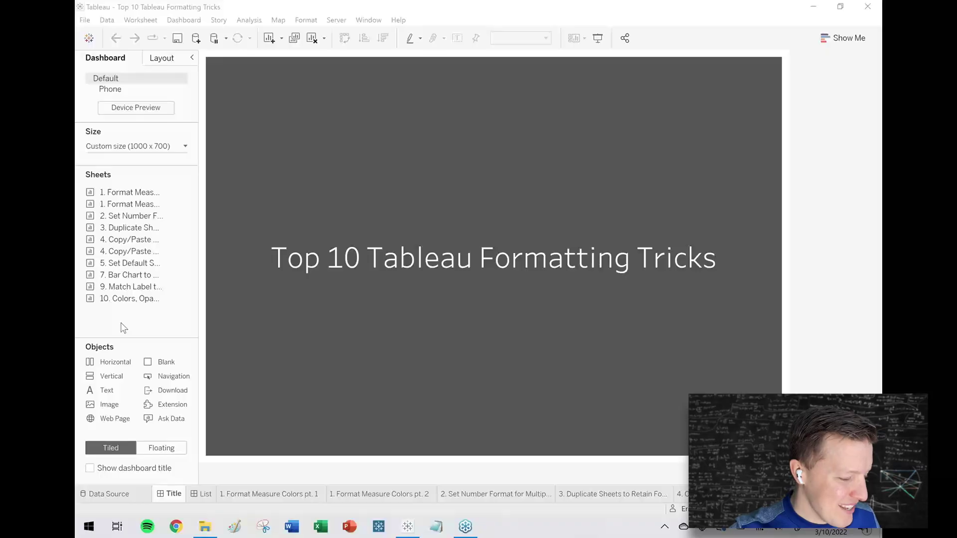
Step past the Top 10 list dashboard to the '1. Format Measure Colors pt. 1' worksheet
left_click(204, 494)
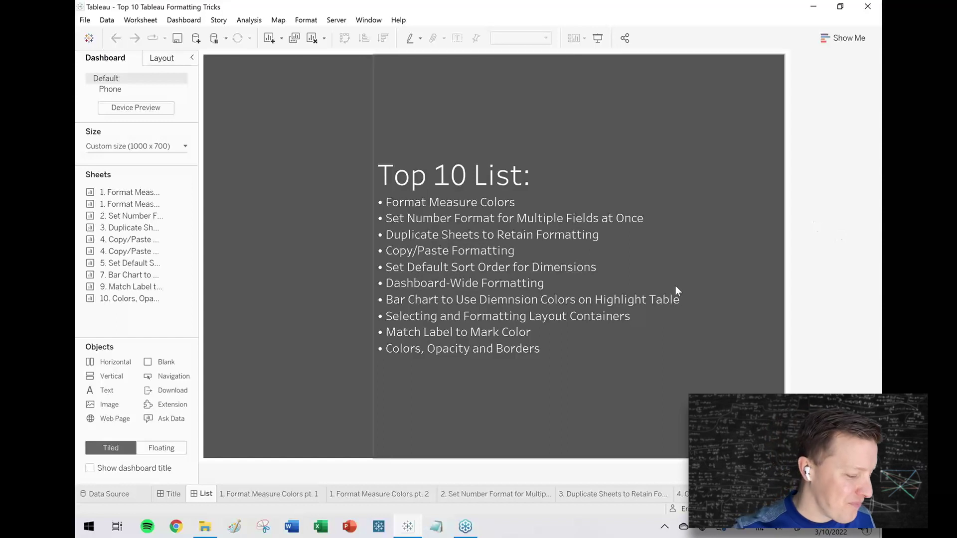
left_click(240, 494)
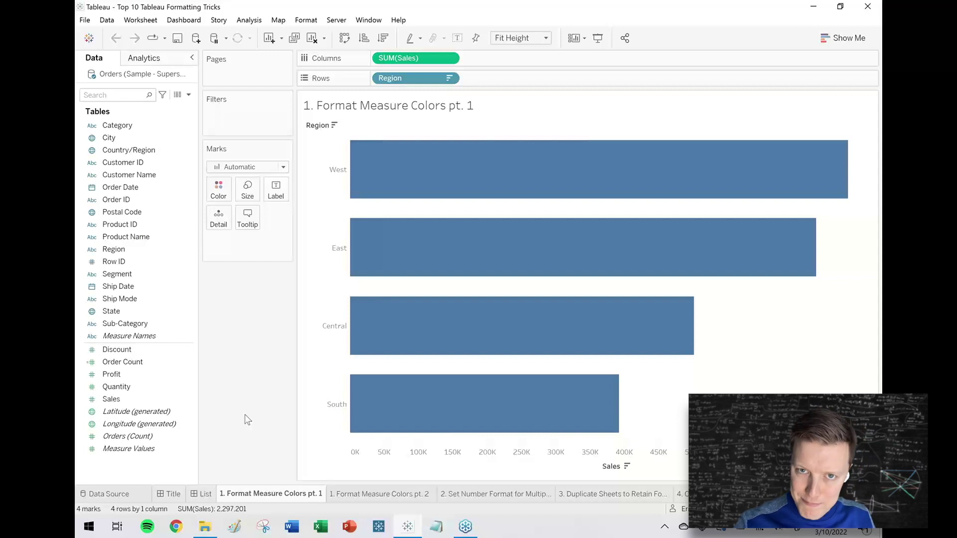
Make Purple the default Sales colour palette and colour the region bars by Sales
left_click_drag(111, 398, 219, 195)
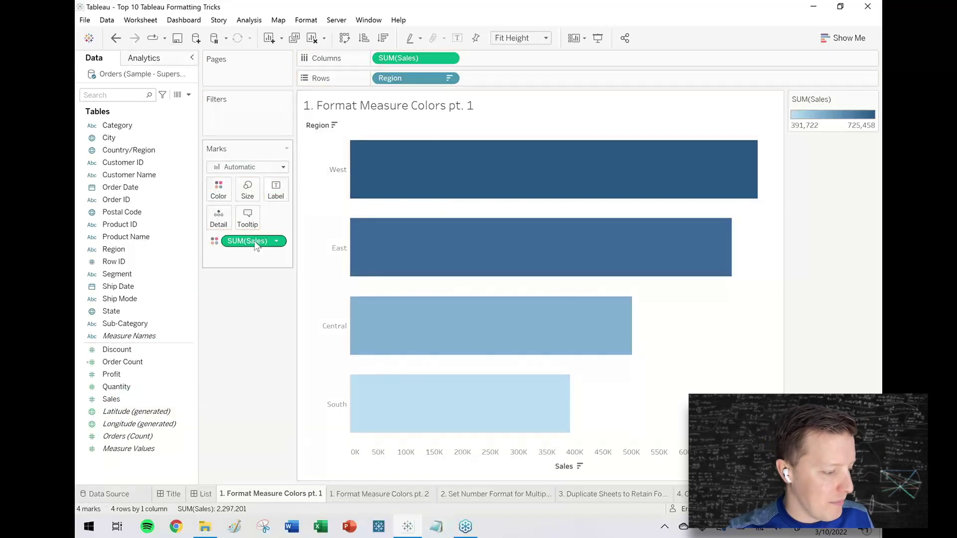
left_click_drag(256, 245, 118, 346)
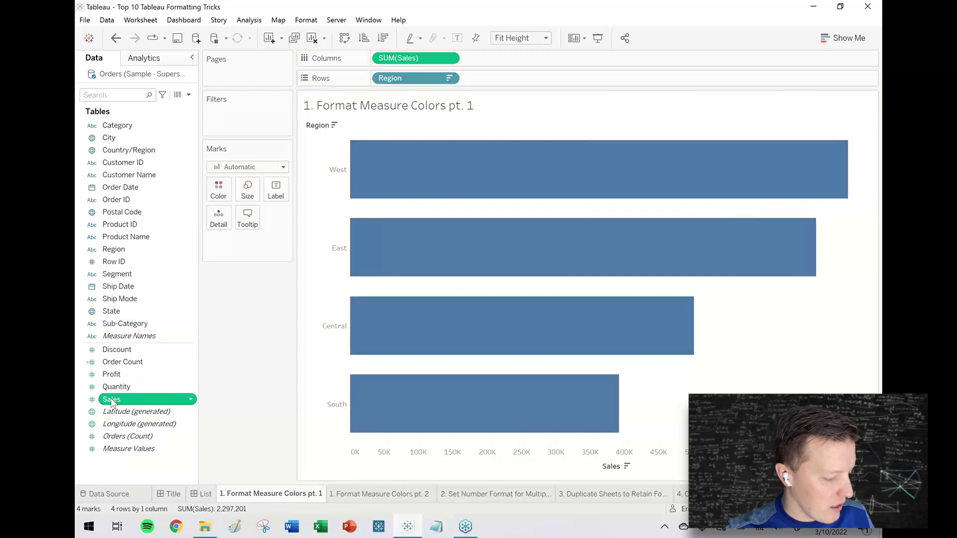
left_click(188, 400)
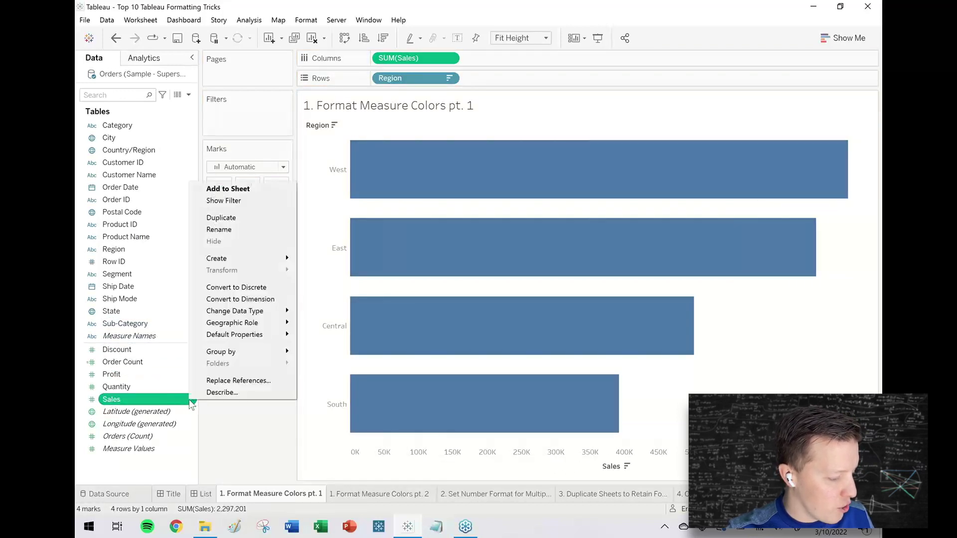
mouse_move(278, 339)
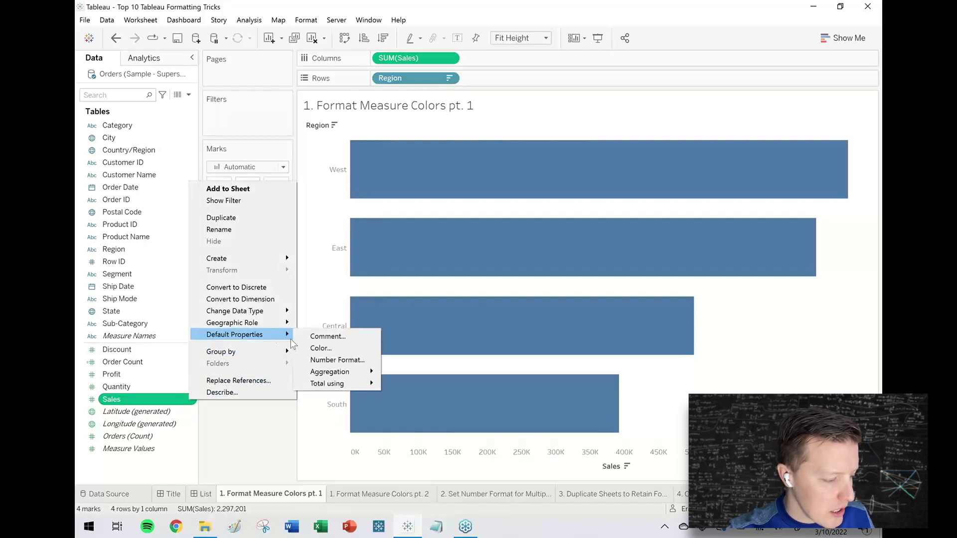
left_click(322, 348)
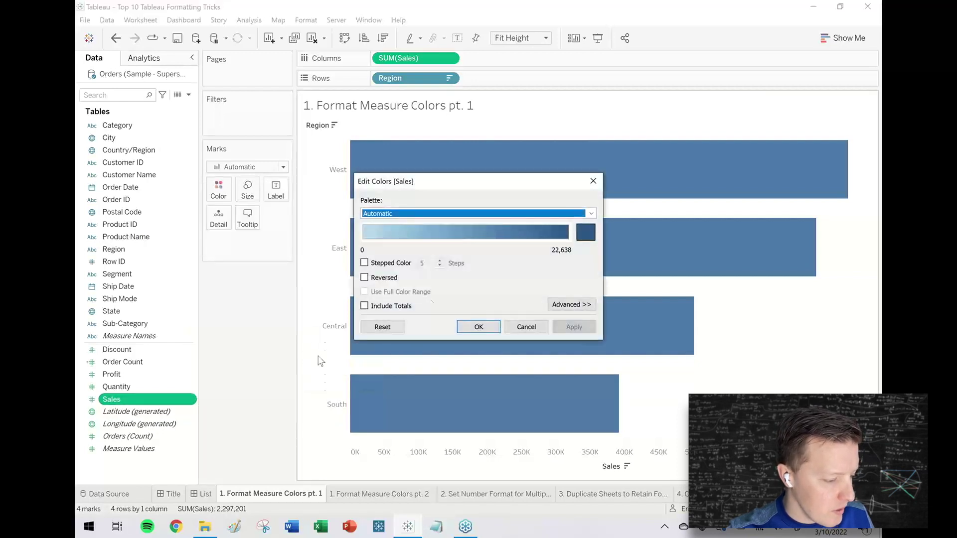
left_click(591, 214)
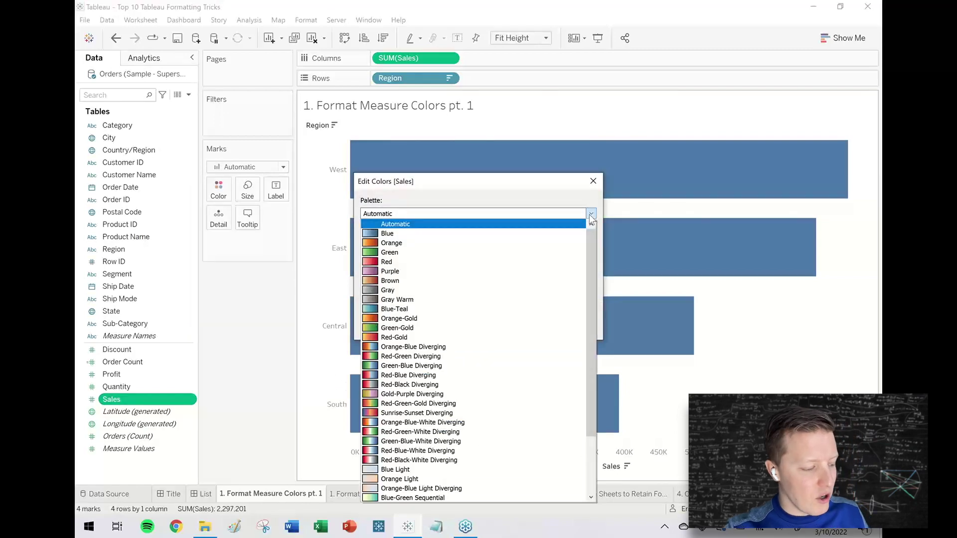
left_click(555, 272)
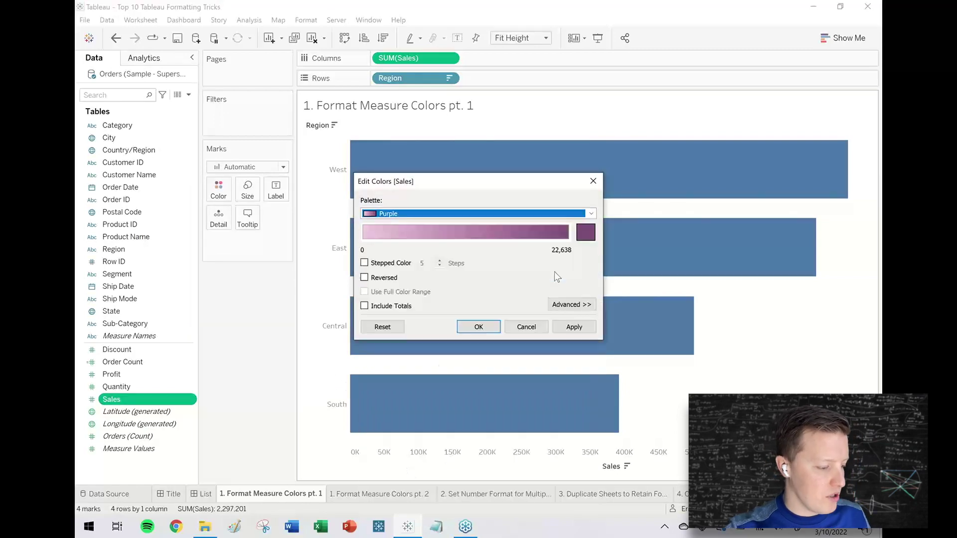
left_click(478, 327)
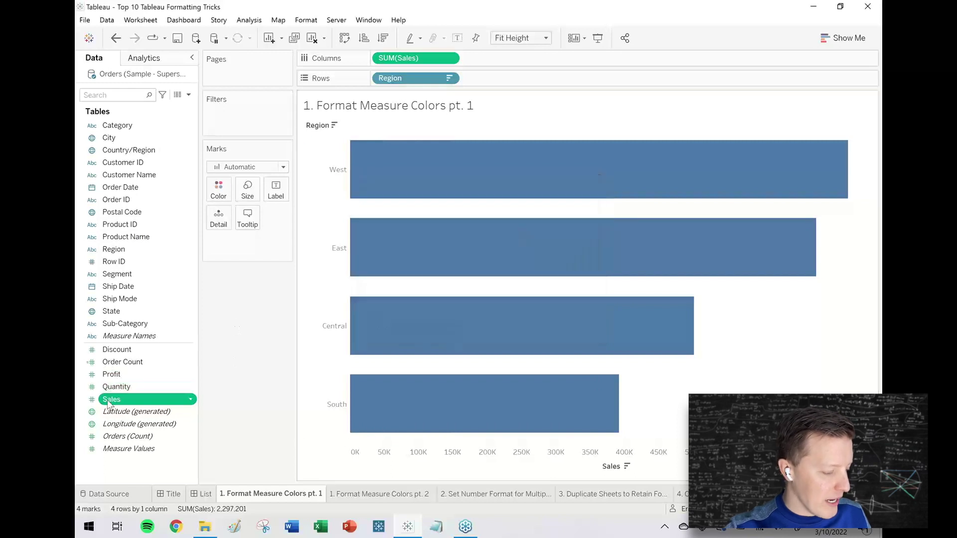
left_click_drag(108, 404, 218, 192)
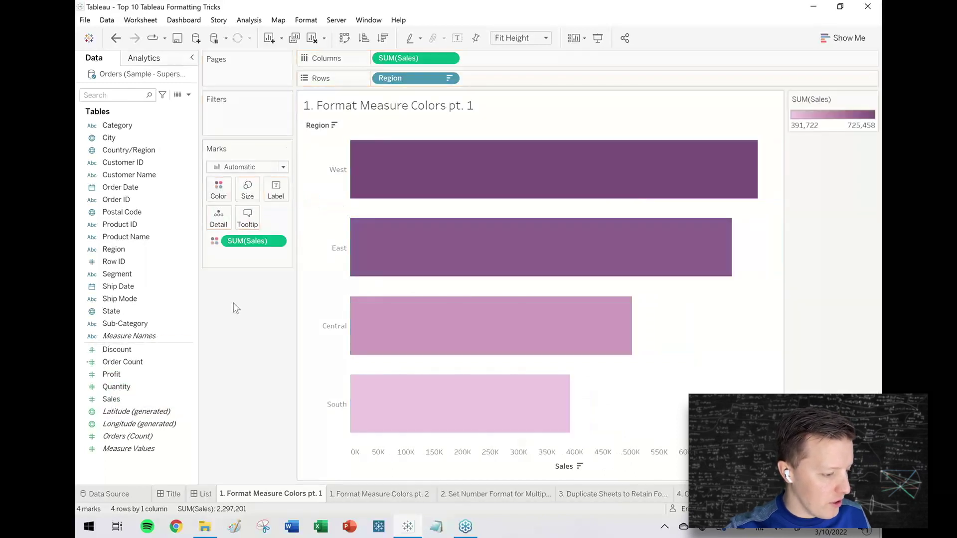
key("ctrl+Tab")
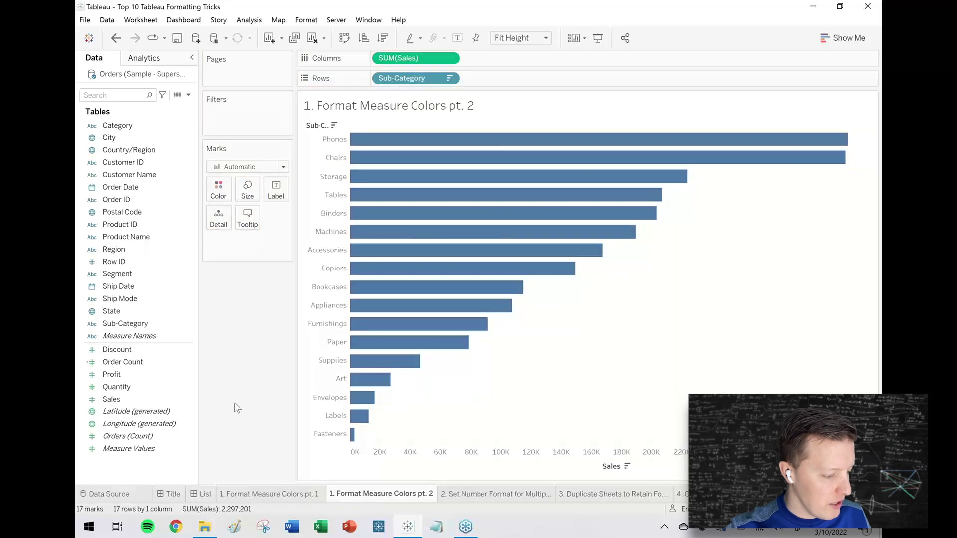
Colour the Sub-Category bars purple with Sales on Color, then open '2. Set Number Format'
left_click_drag(111, 399, 214, 197)
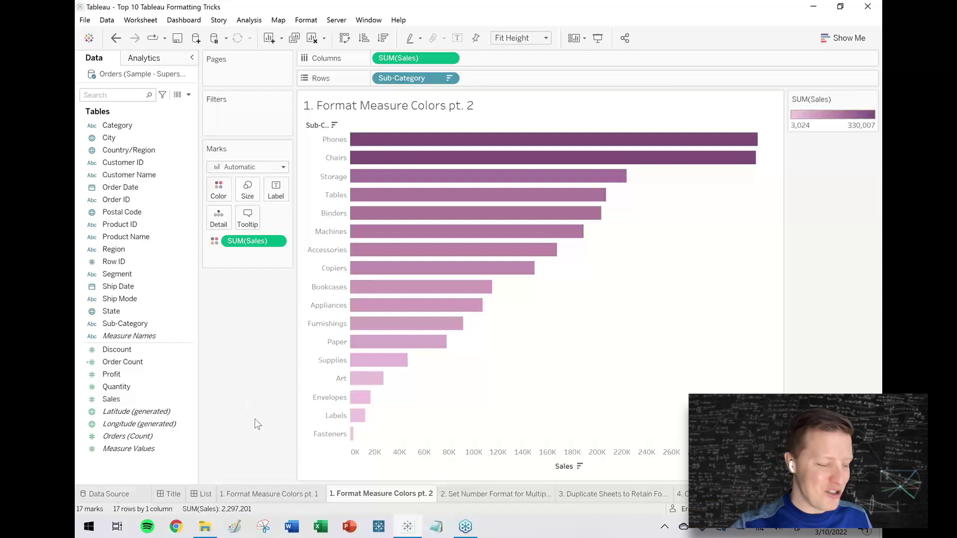
left_click(493, 493)
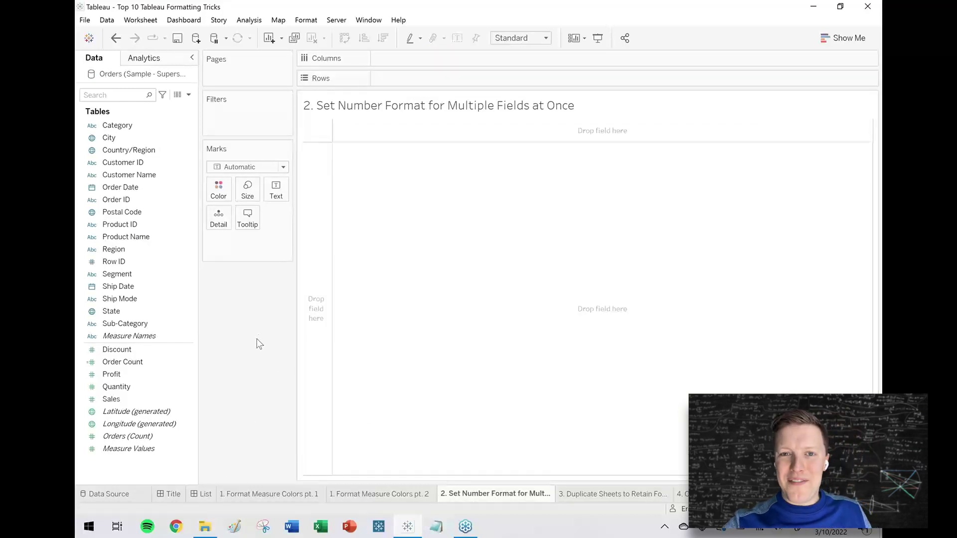
Select the Sales and Profit measures together in the data pane
left_click(125, 400)
right_click(124, 402)
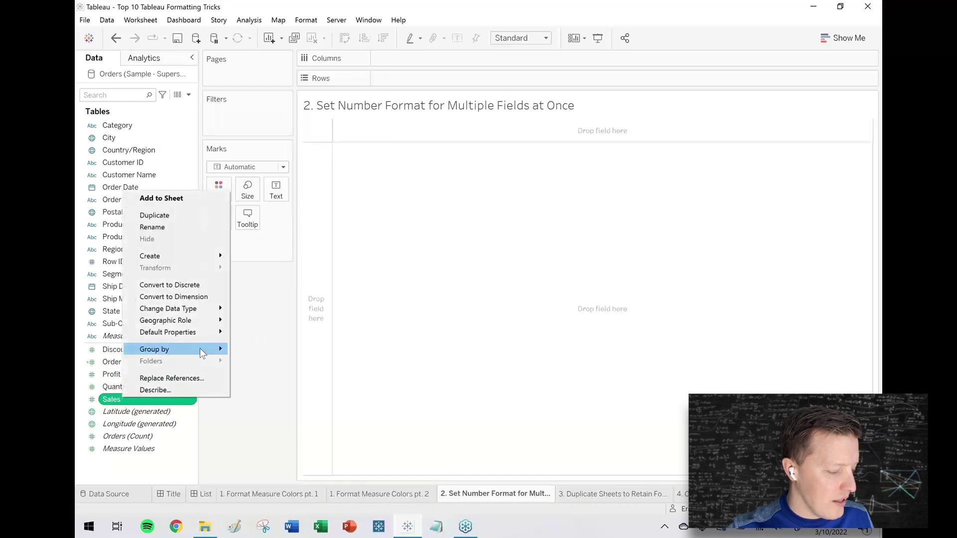
mouse_move(208, 339)
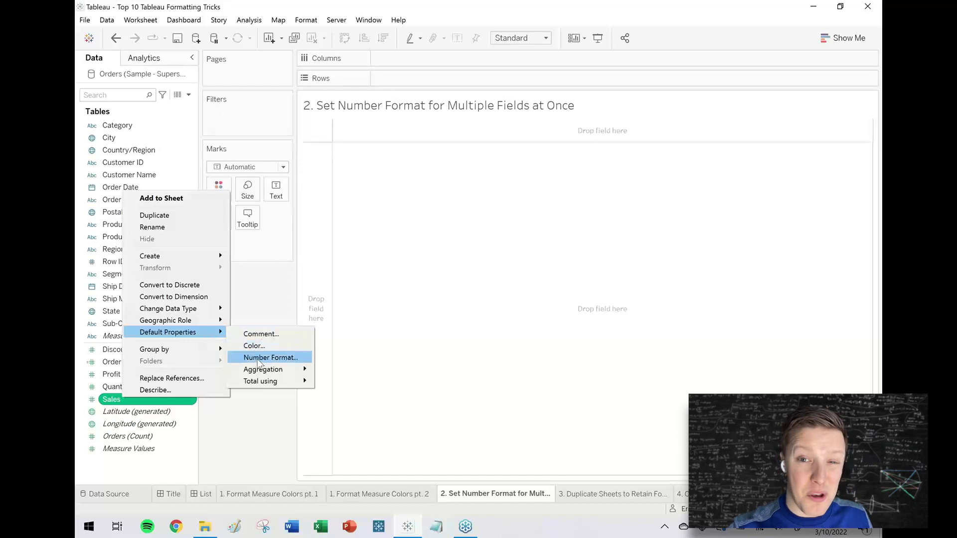
left_click(130, 410)
left_click(130, 410, "ctrl")
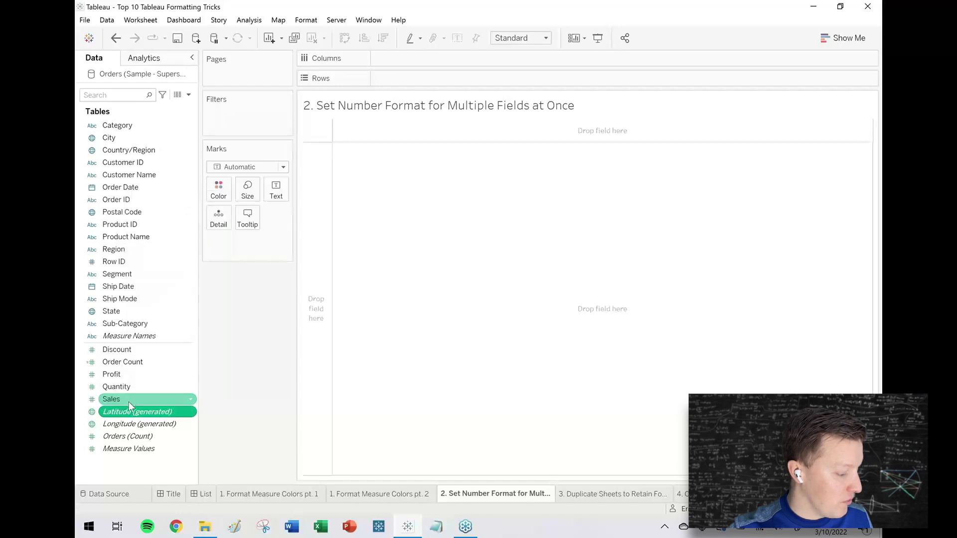
left_click(128, 399)
left_click(130, 372, "ctrl")
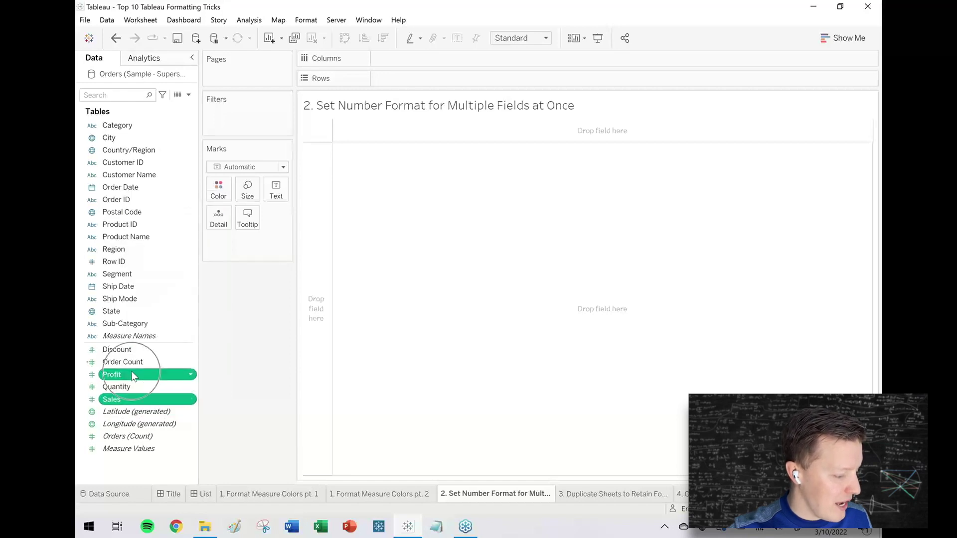
Set Currency (Custom) as the default number format for both Profit and Sales
right_click(132, 374)
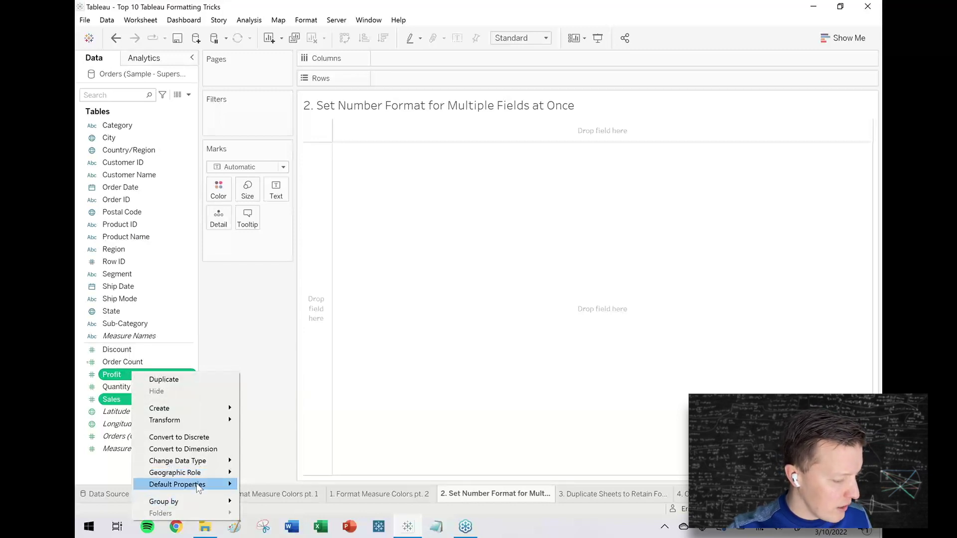
mouse_move(198, 487)
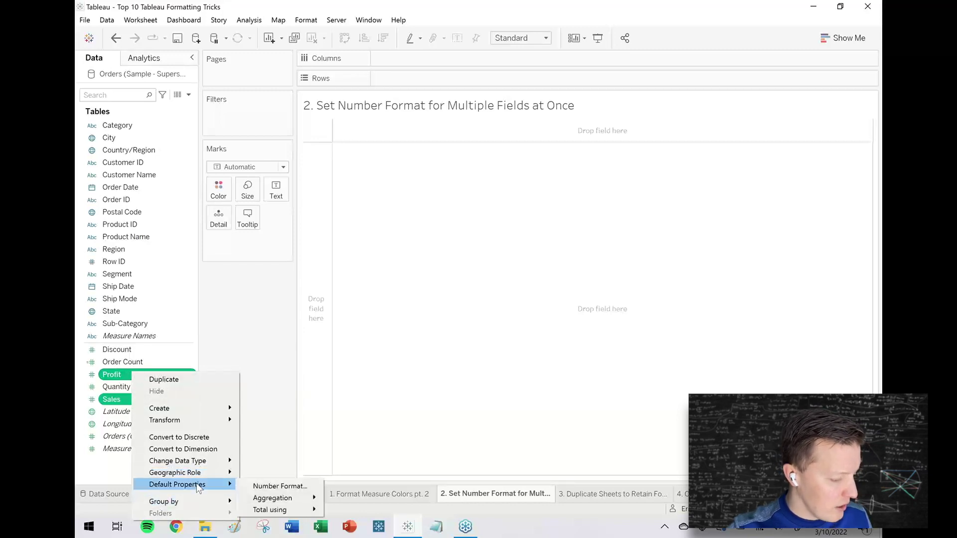
left_click(285, 487)
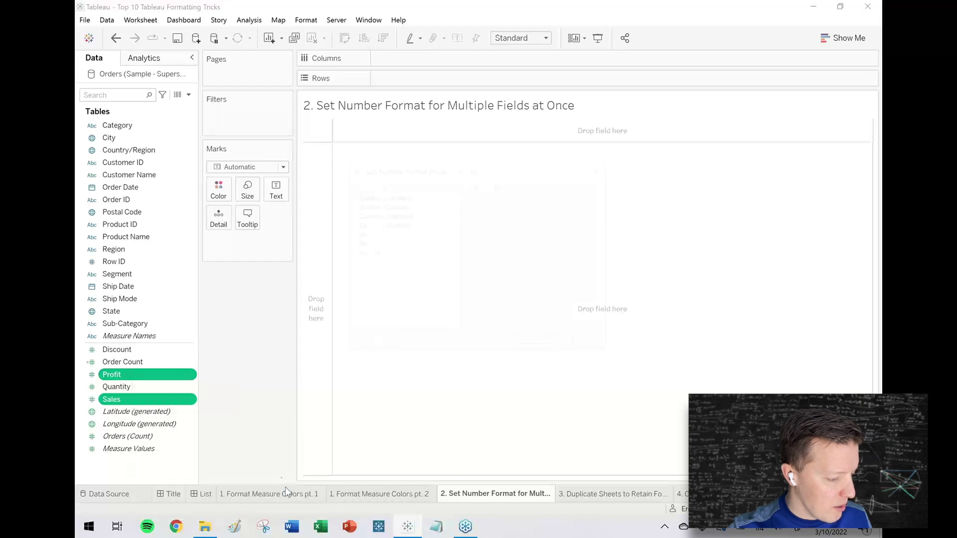
left_click(396, 226)
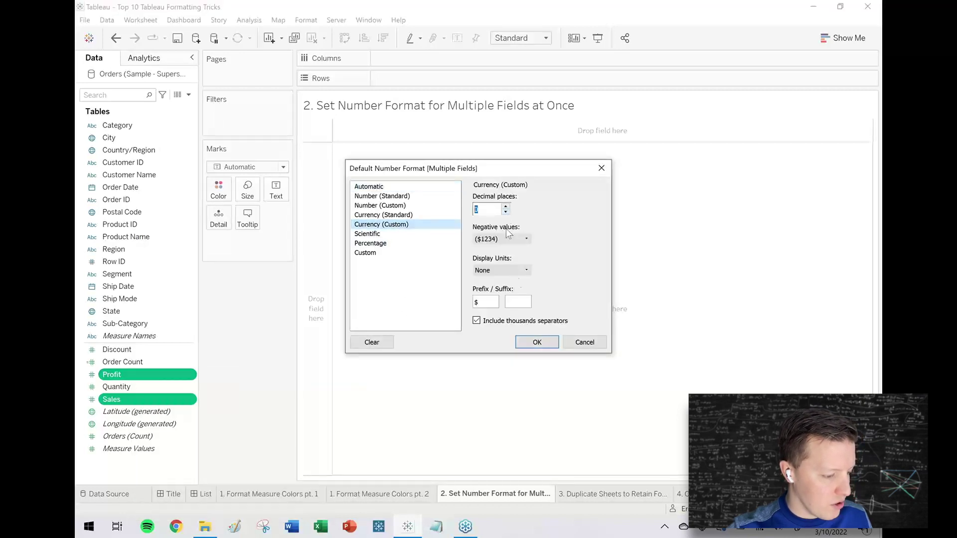
left_click(541, 348)
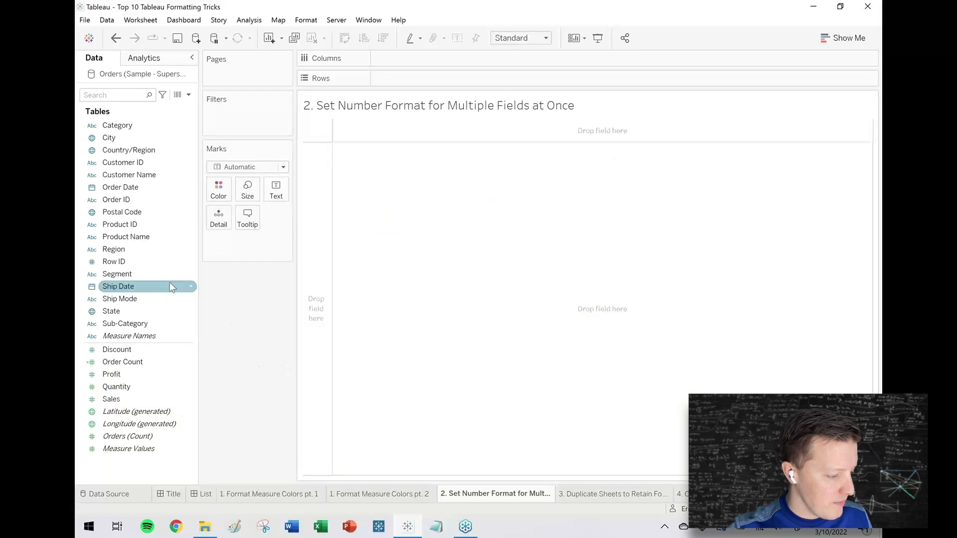
left_click(124, 275)
Build a table of Consumer, Corporate and Home Office rows with dollar Sales and Profit
left_click_drag(124, 275, 322, 199)
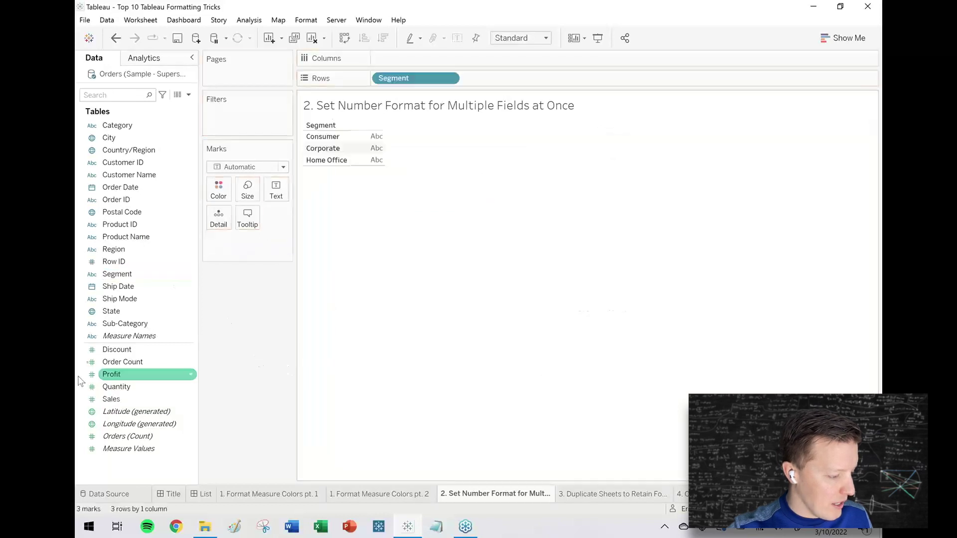
left_click(111, 399)
left_click_drag(111, 399, 276, 189)
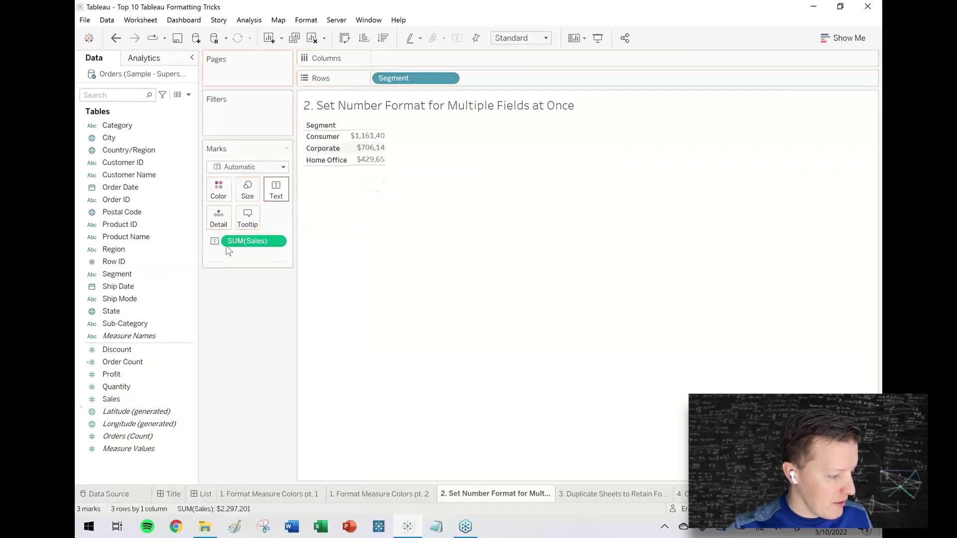
left_click(119, 375)
left_click_drag(119, 378, 379, 148)
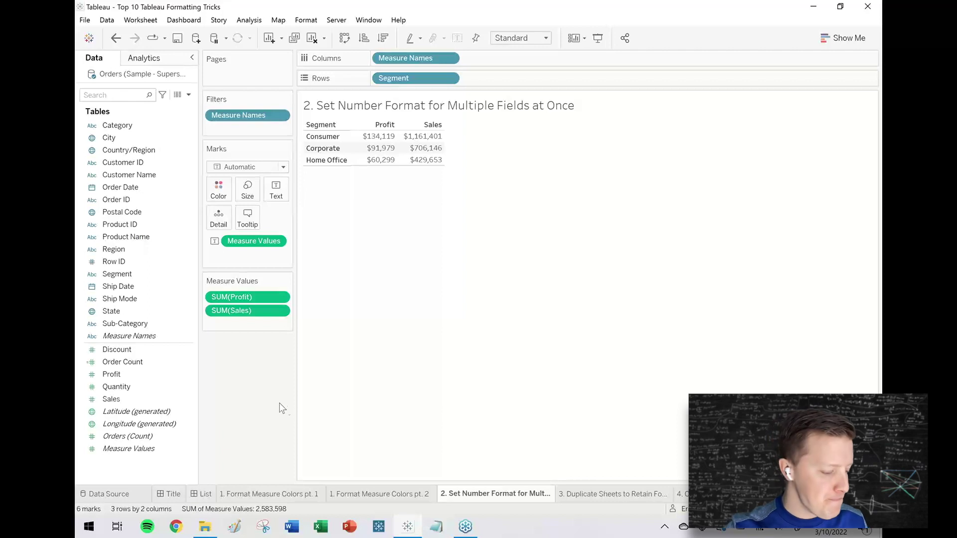
left_click(636, 495)
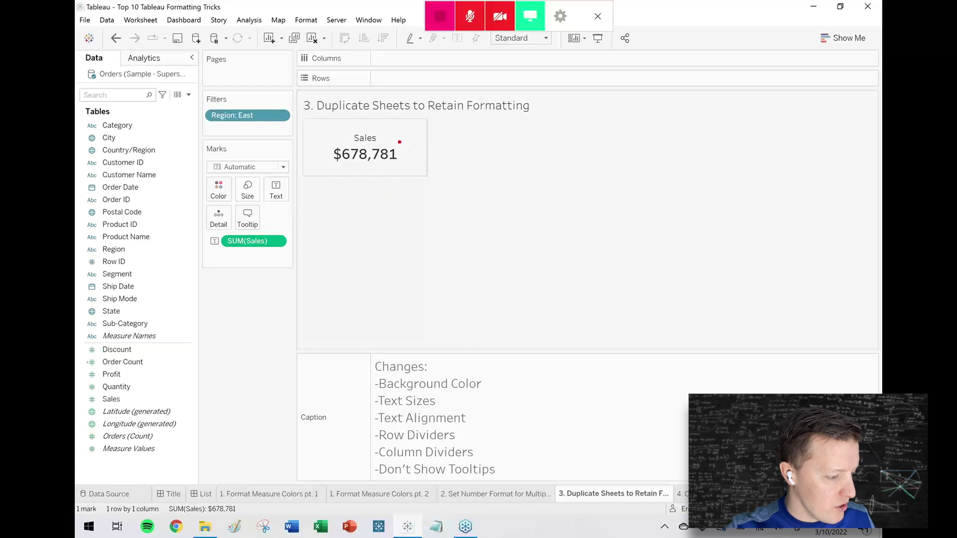
left_click_drag(383, 140, 425, 118)
left_click_drag(403, 156, 464, 191)
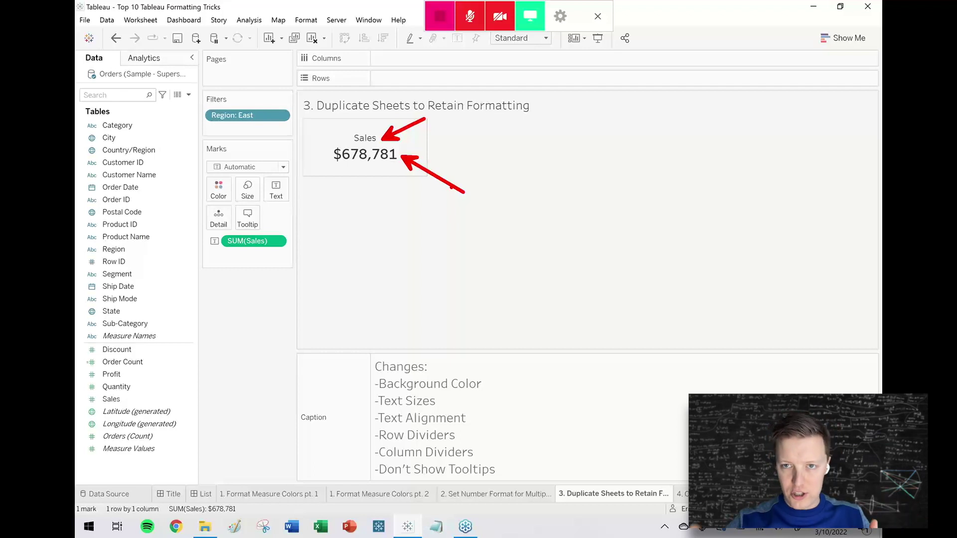
key("Escape")
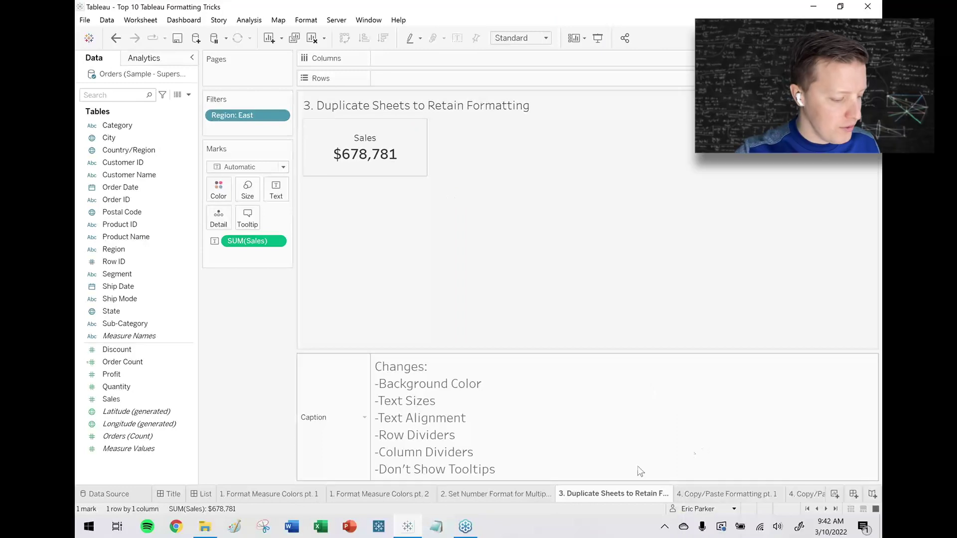
Duplicate the Sales tile sheet and rename the copy '3. Profit Tile'
right_click(618, 495)
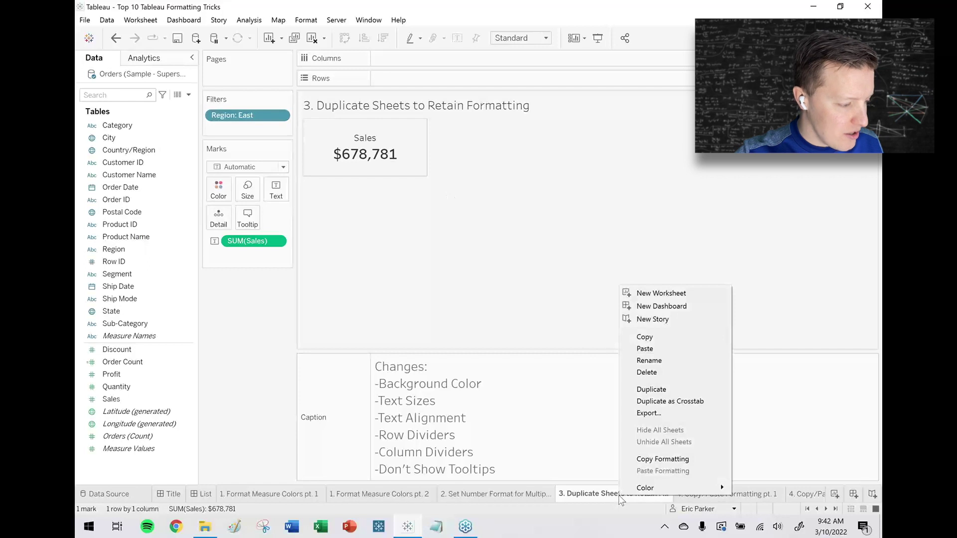
left_click(652, 389)
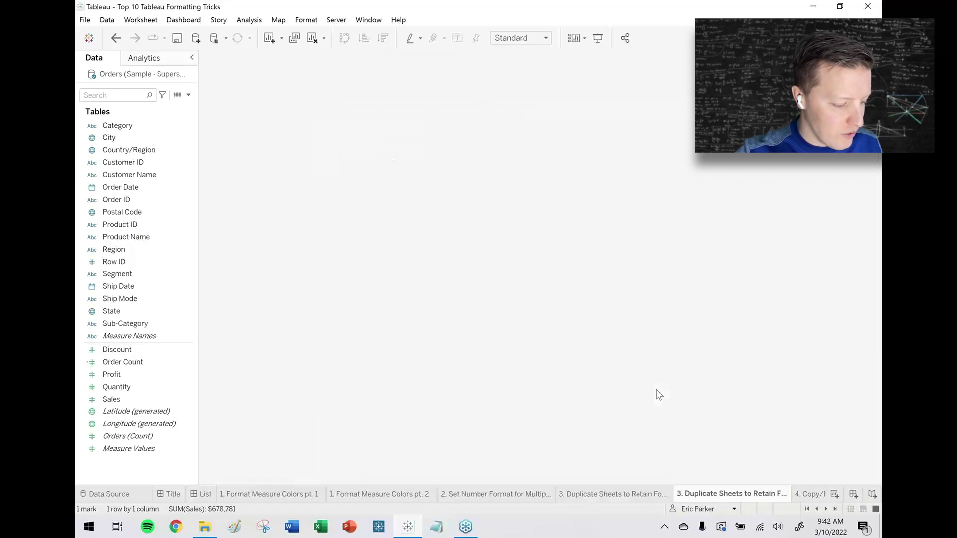
double_click(706, 493)
type("3>")
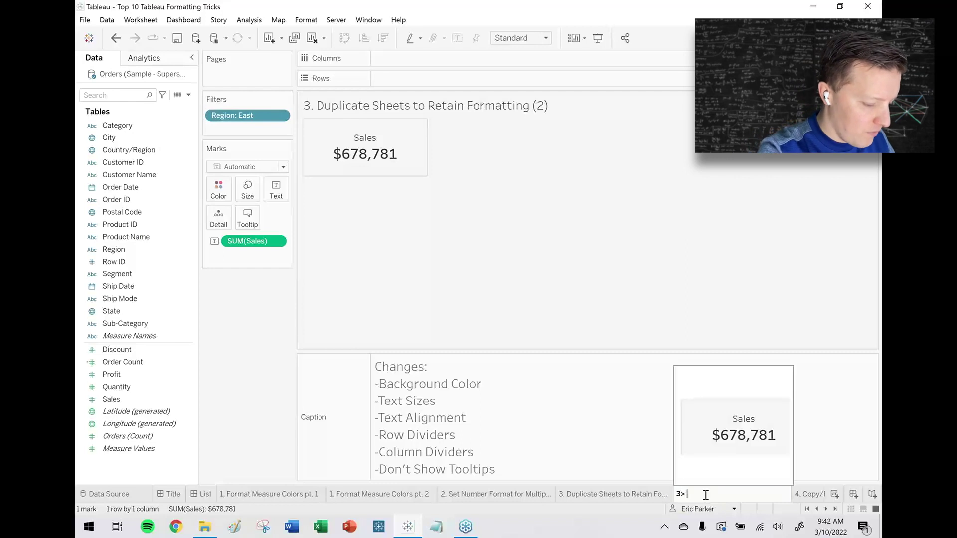
type(" Profit Tile")
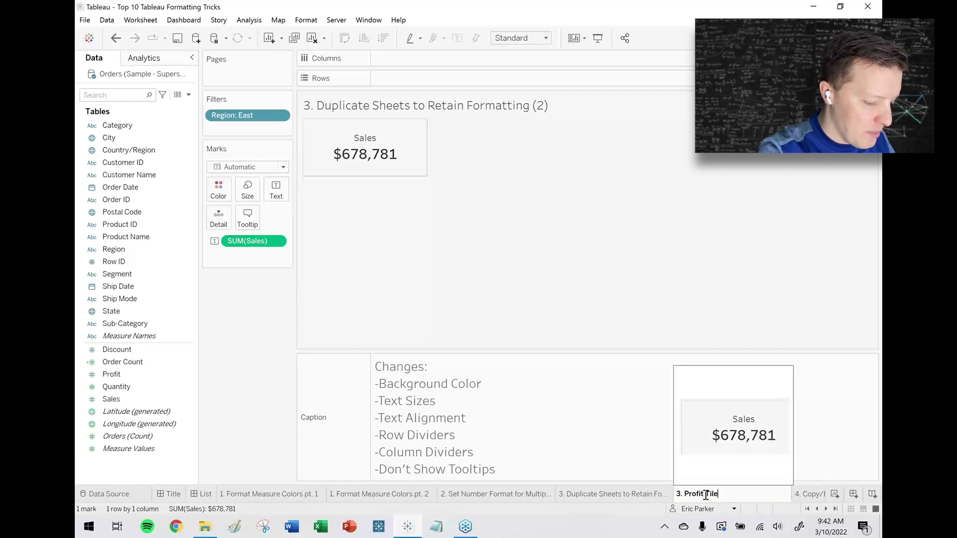
key("Return")
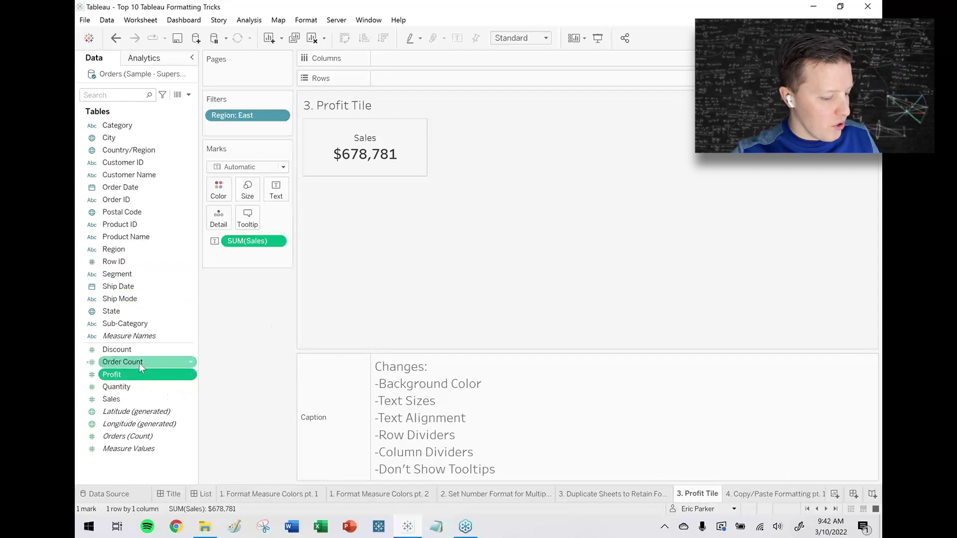
Replace the tile's SUM(Sales) measure with Profit, showing $91,523
left_click_drag(114, 379, 246, 245)
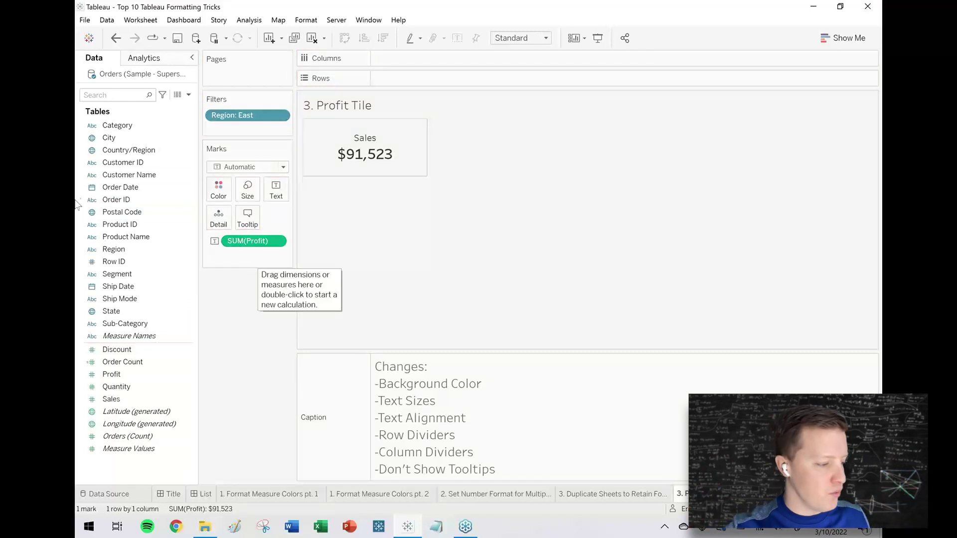
left_click(116, 38)
left_click_drag(248, 244, 188, 384)
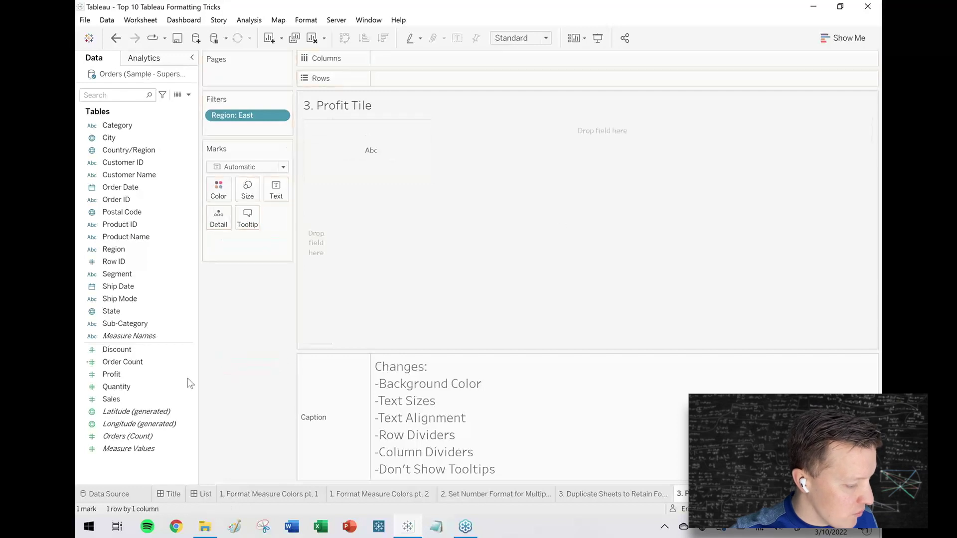
left_click_drag(111, 374, 276, 192)
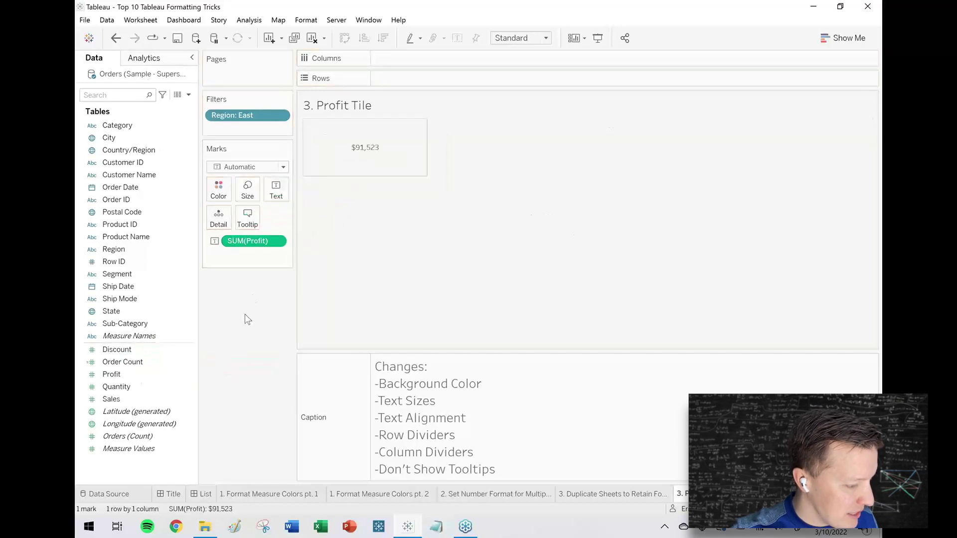
left_click(116, 38)
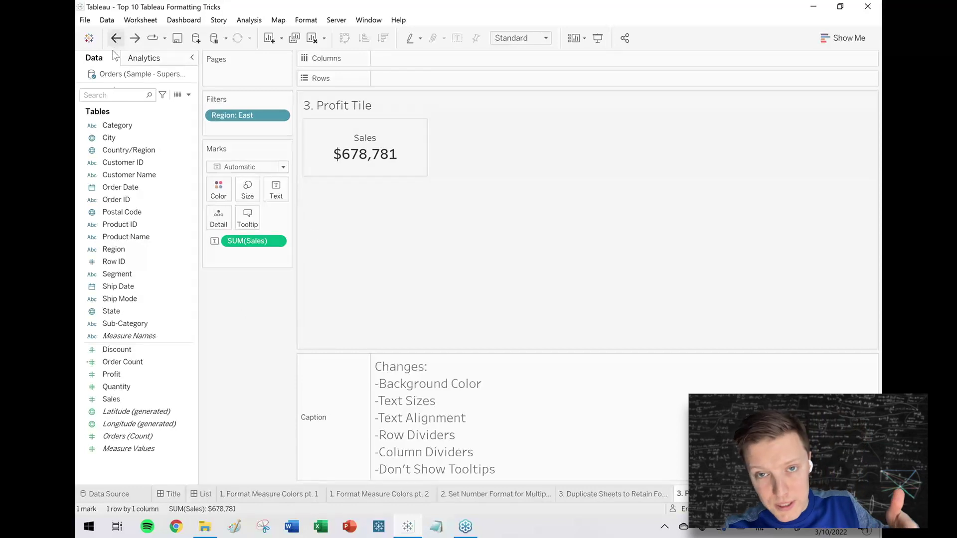
left_click_drag(112, 377, 244, 230)
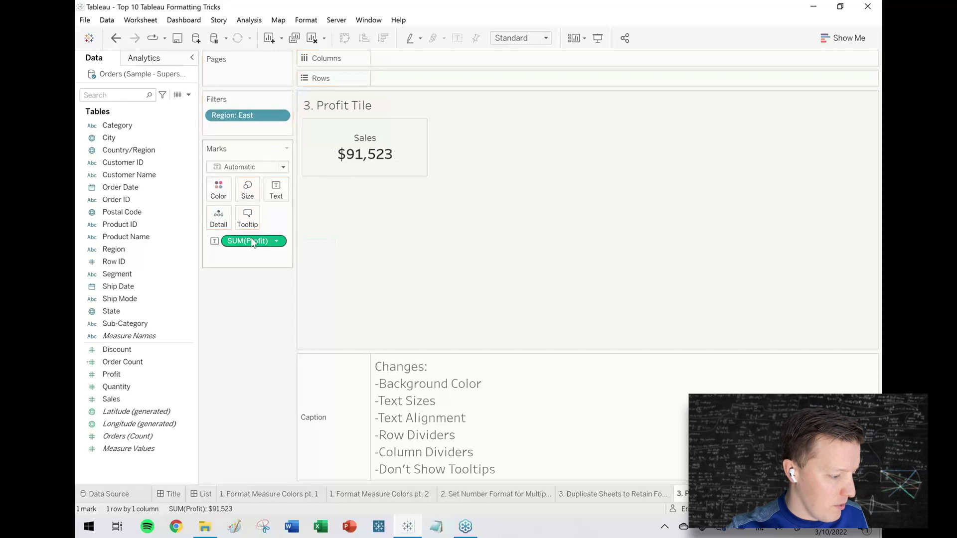
Edit the tile's text label so it reads Profit instead of Sales
left_click(276, 190)
left_click(378, 216)
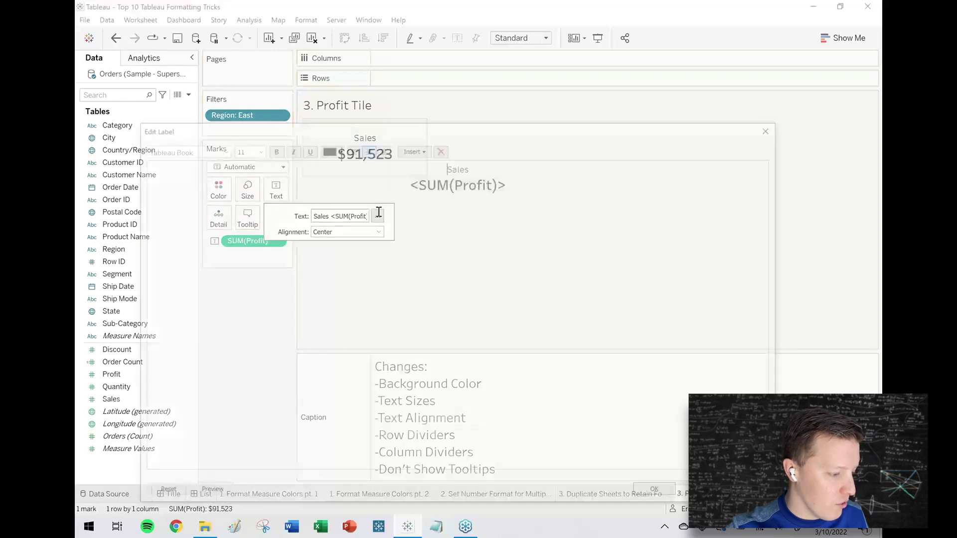
double_click(476, 164)
type("Profit")
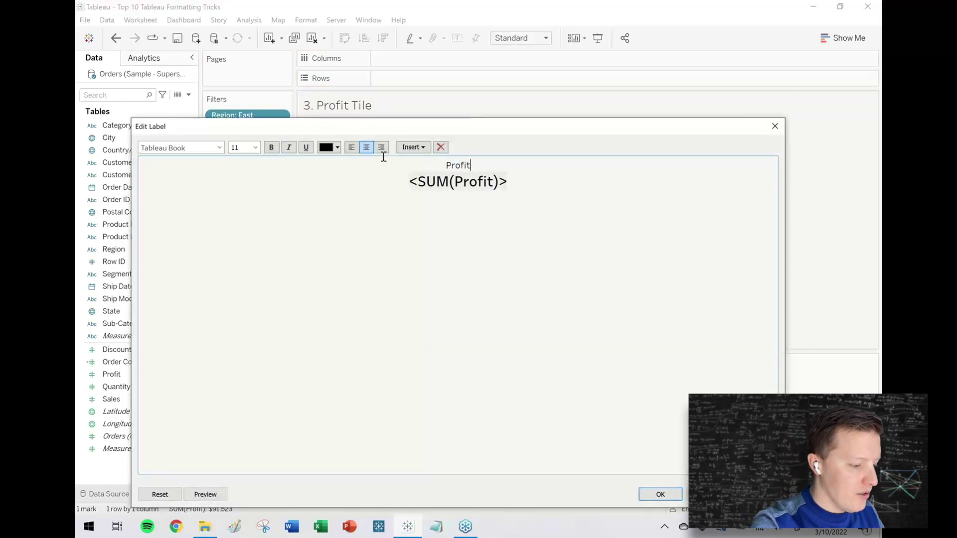
left_click(660, 494)
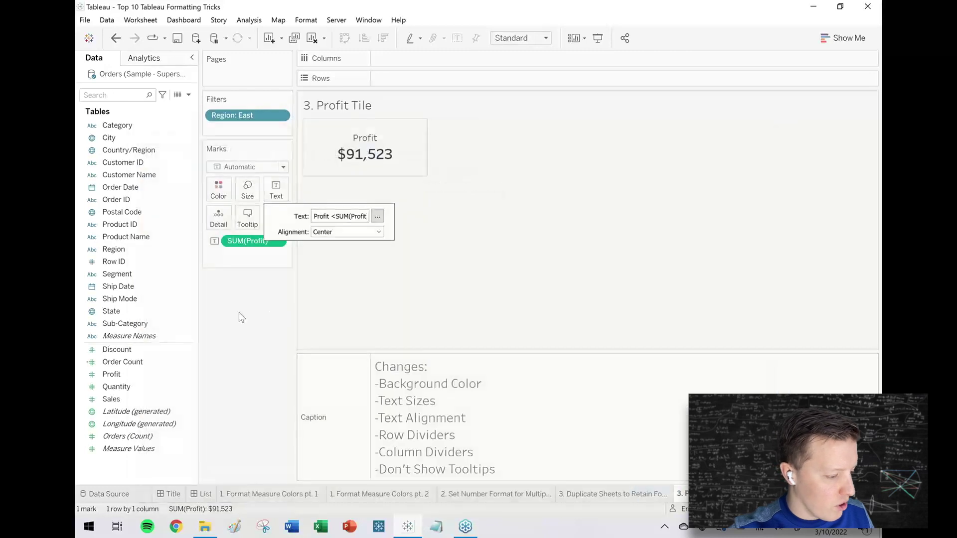
left_click(234, 325)
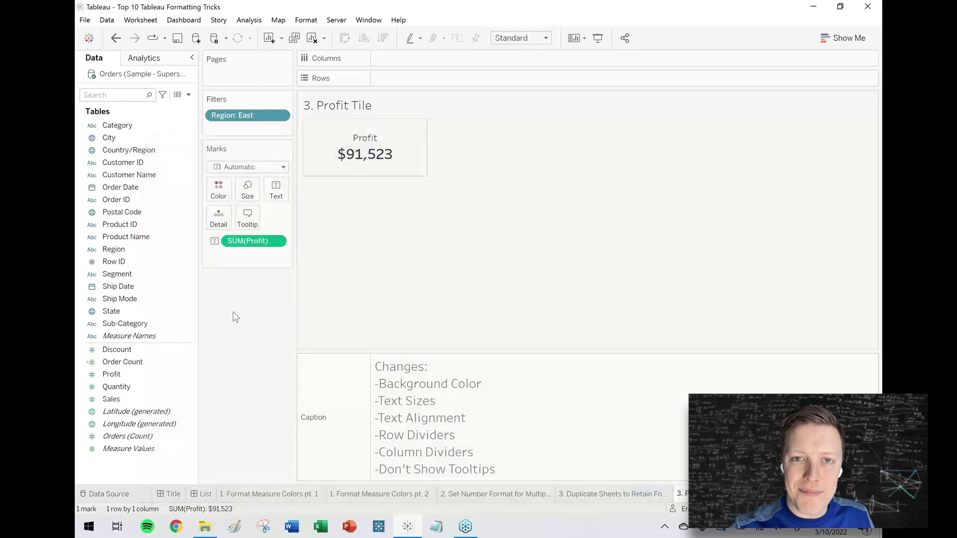
scroll(379, 494, "right", 5)
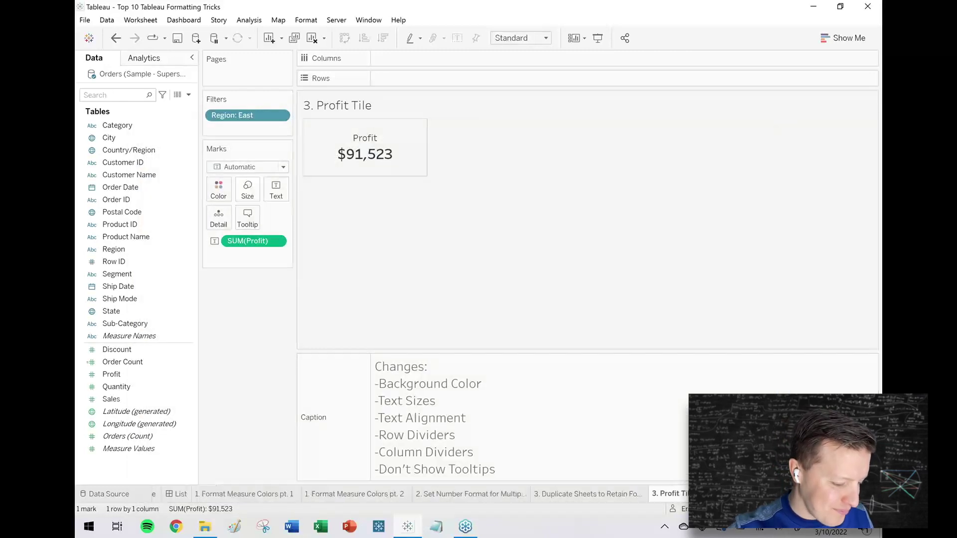
Open Format for the pt. 1 sales chart and review the Rows grid line styles
left_click(344, 498)
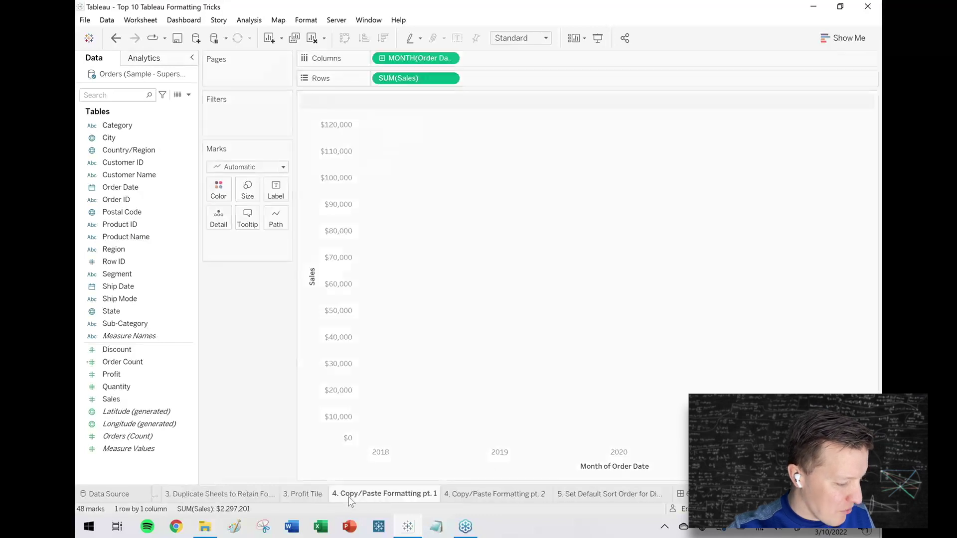
left_click(501, 494)
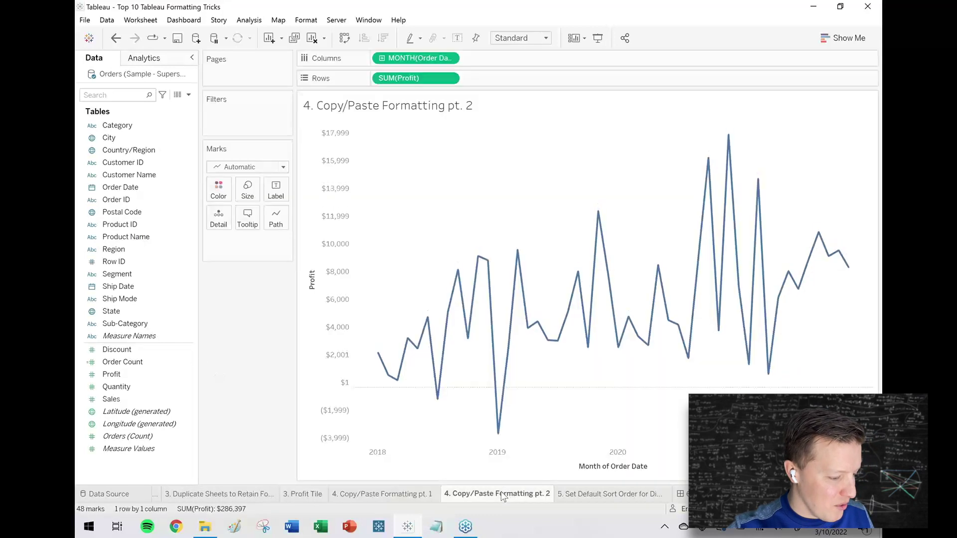
left_click(401, 494)
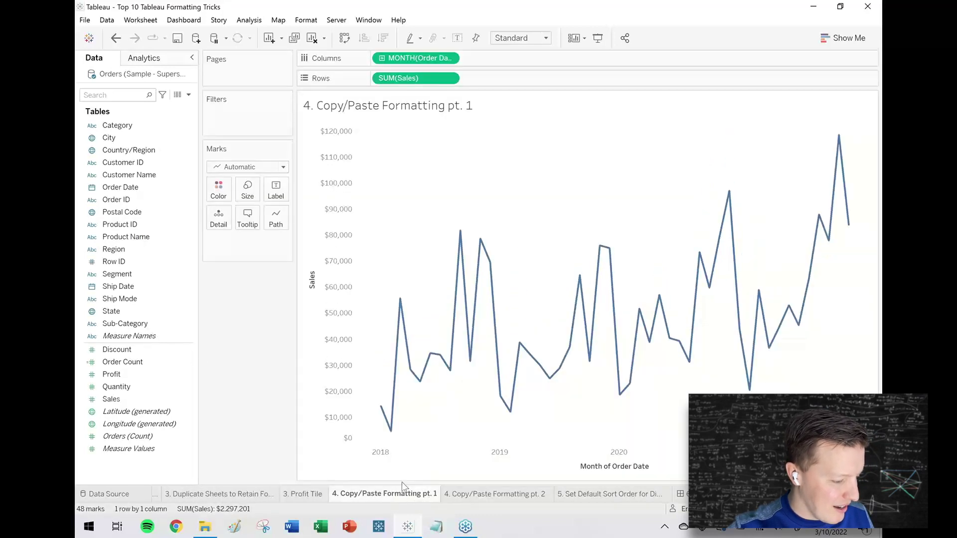
right_click(444, 194)
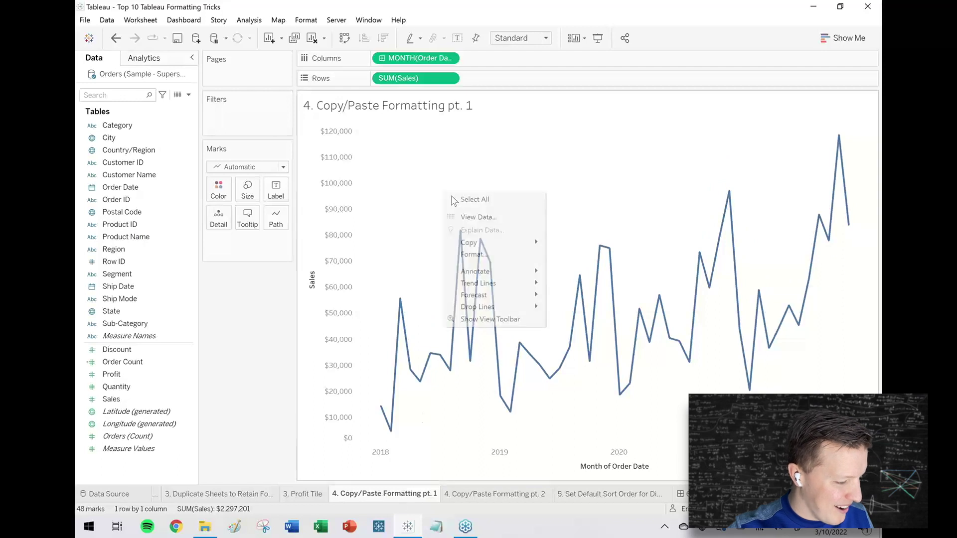
left_click(489, 255)
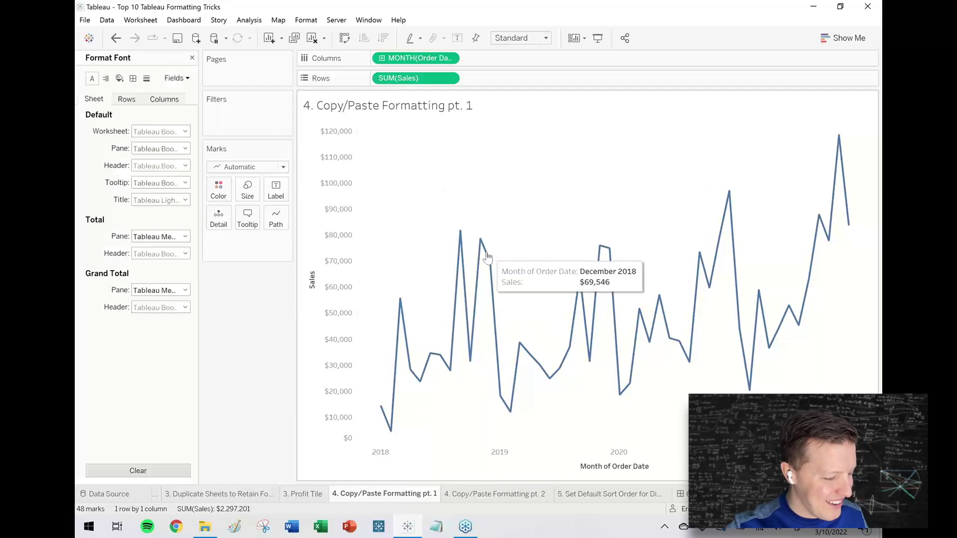
left_click(147, 80)
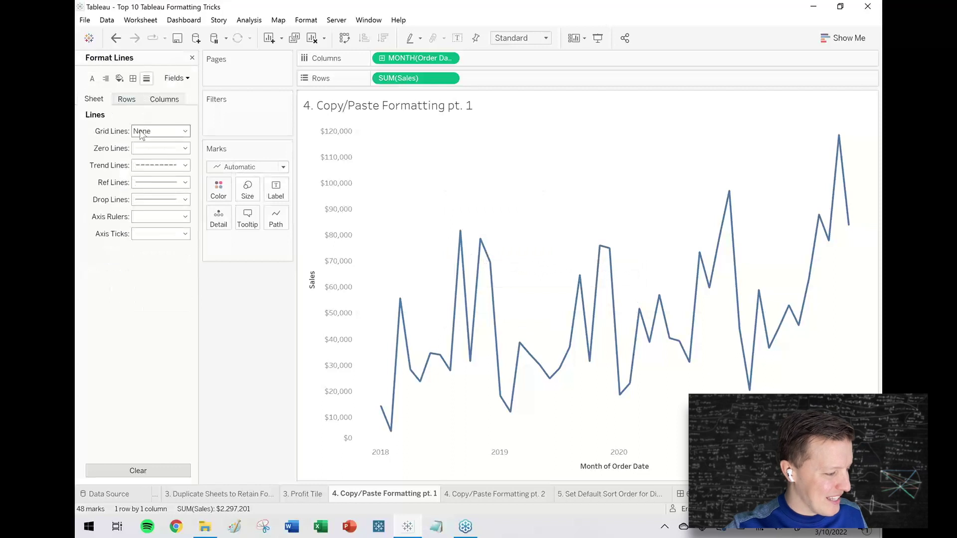
left_click(131, 102)
left_click(150, 131)
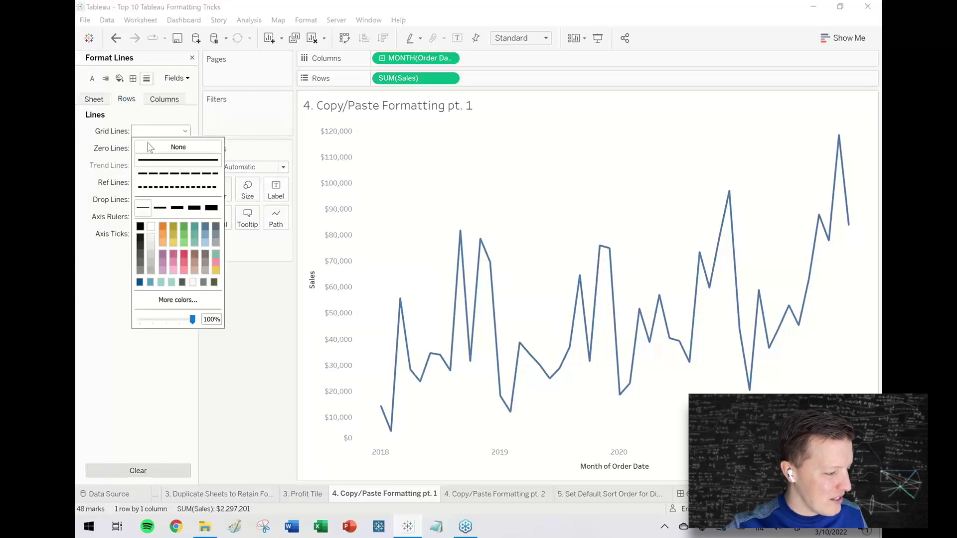
Review the sheet-wide Worksheet background shading colour choices
left_click(120, 79)
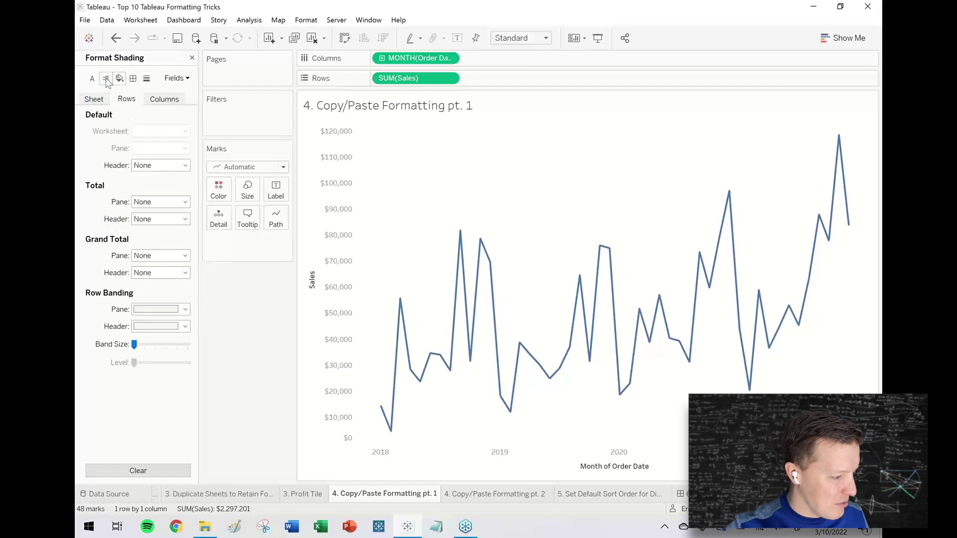
left_click(96, 100)
left_click(155, 131)
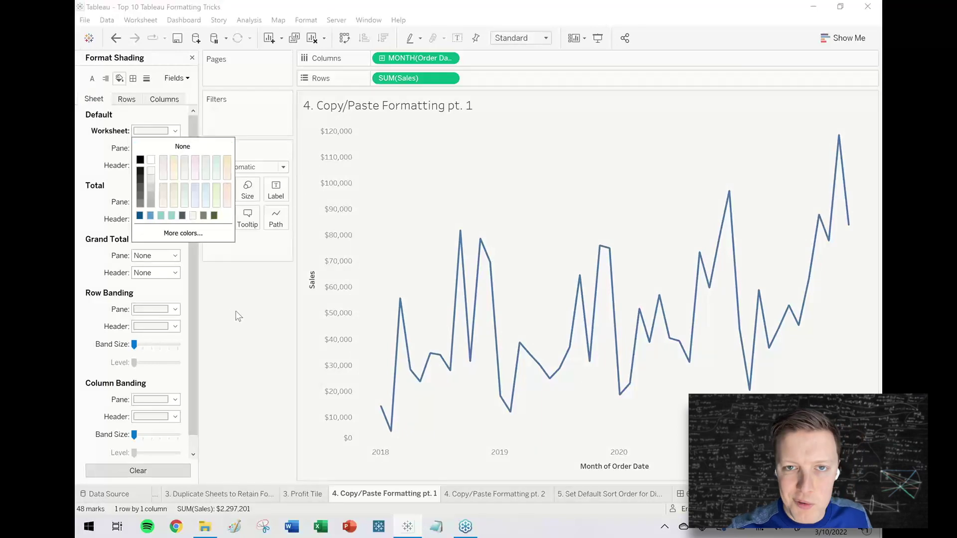
left_click(237, 308)
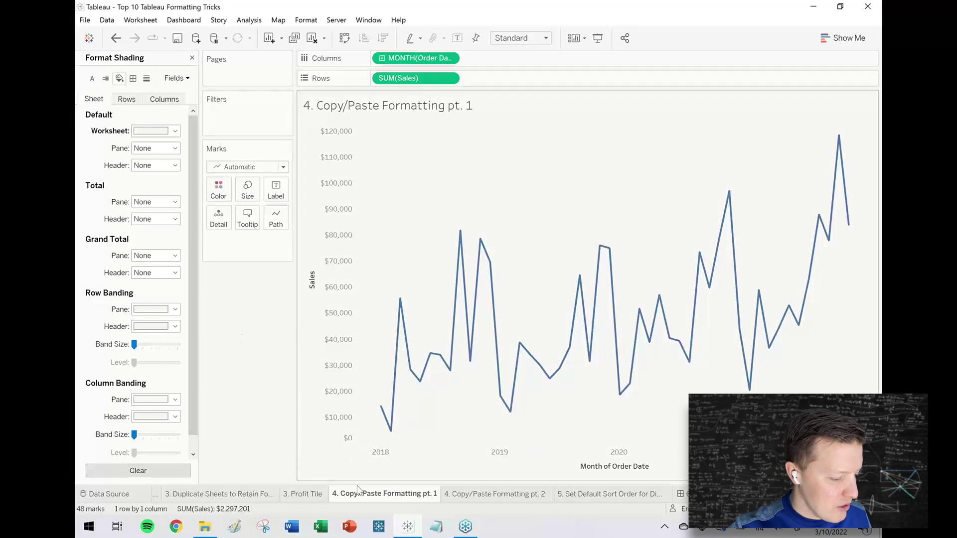
left_click(474, 498)
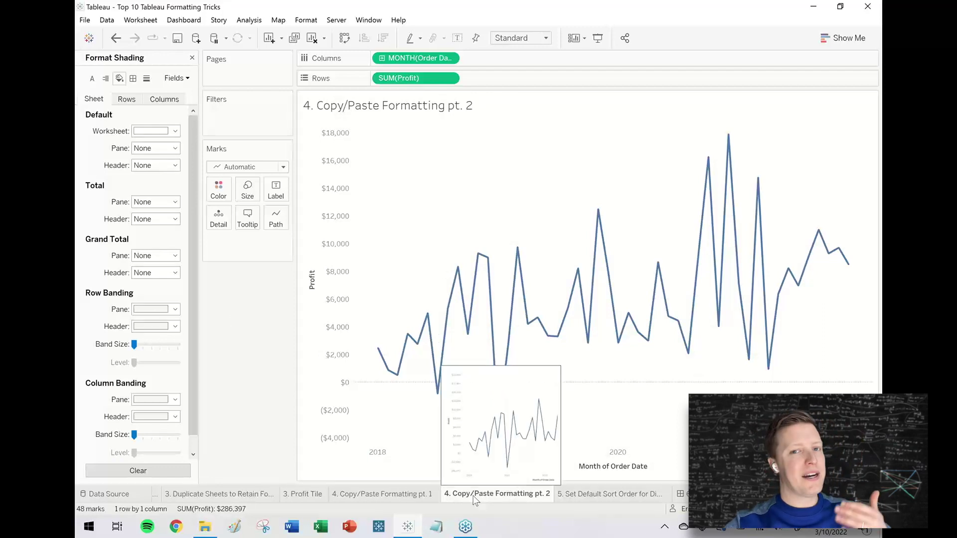
Copy the pt. 1 sheet's formatting and paste it onto the pt. 2 Profit sheet
left_click(397, 497)
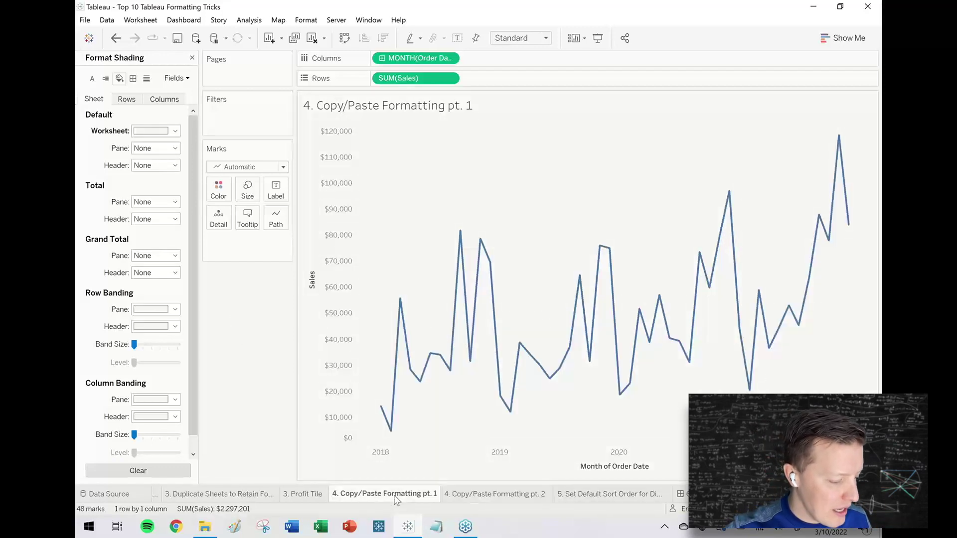
right_click(397, 499)
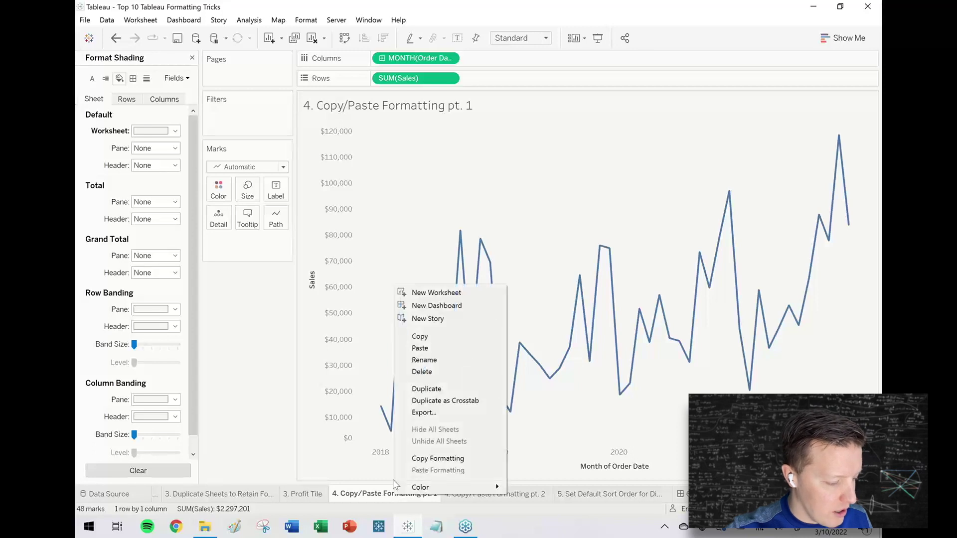
left_click(429, 457)
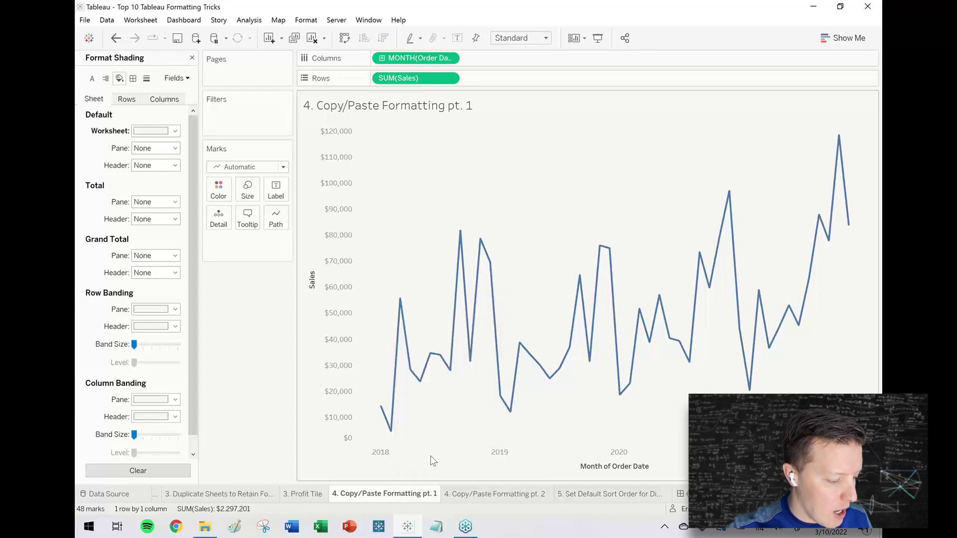
left_click(465, 496)
right_click(470, 498)
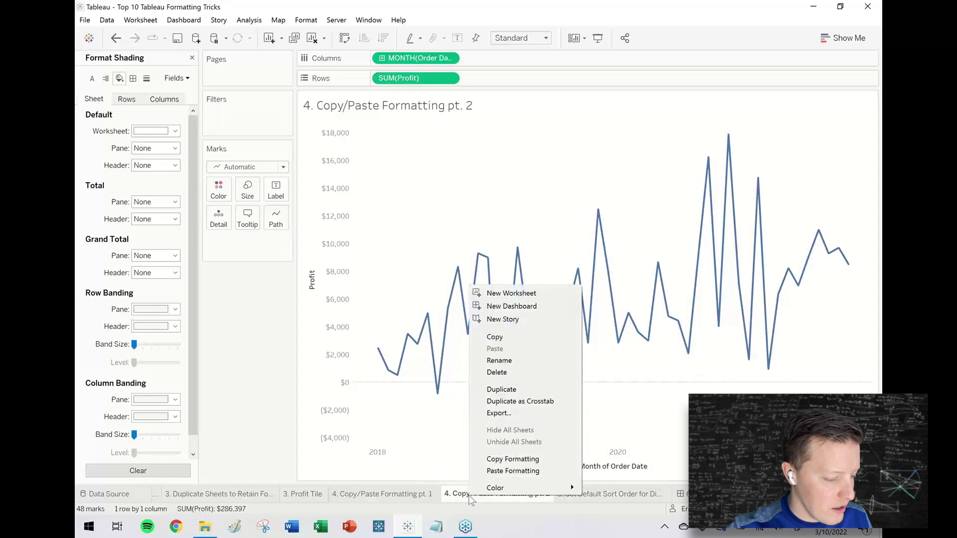
left_click(520, 473)
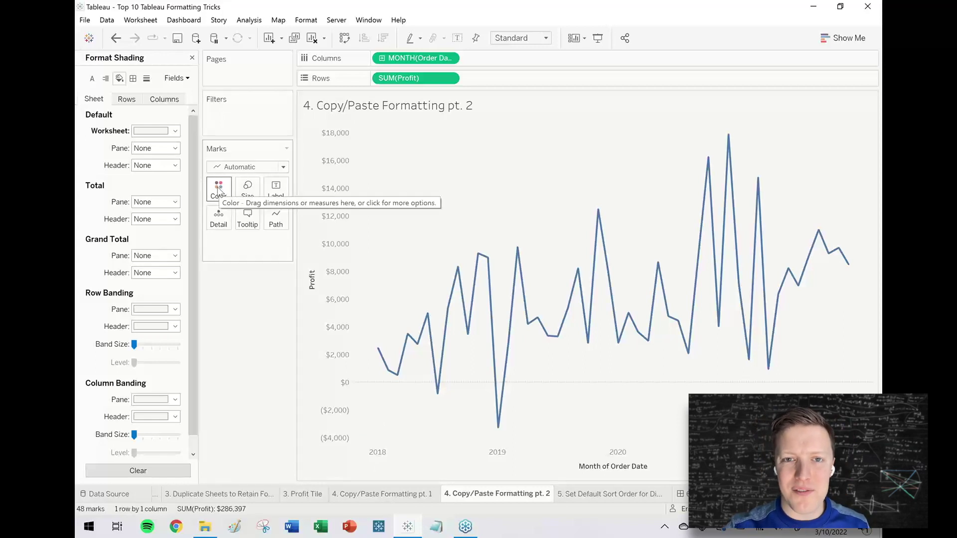
left_click(600, 497)
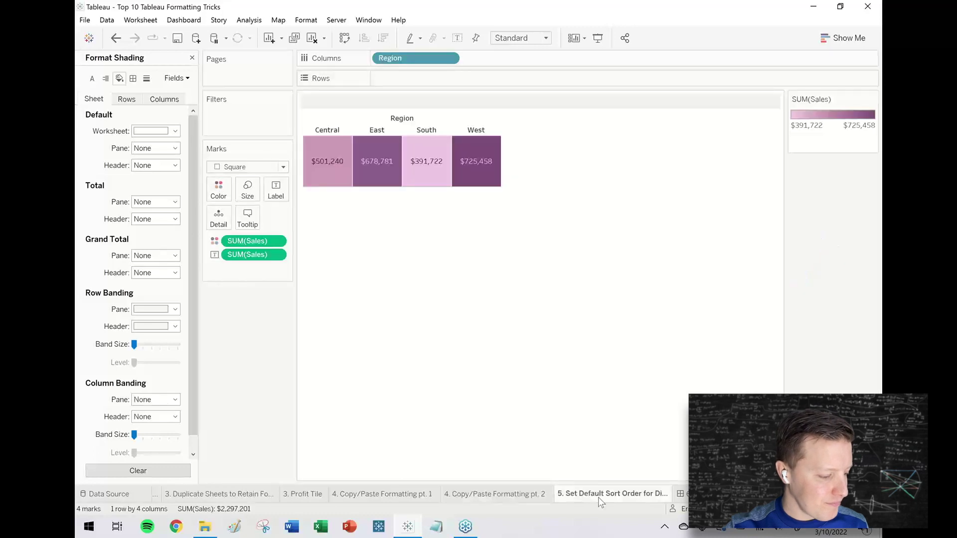
left_click(192, 58)
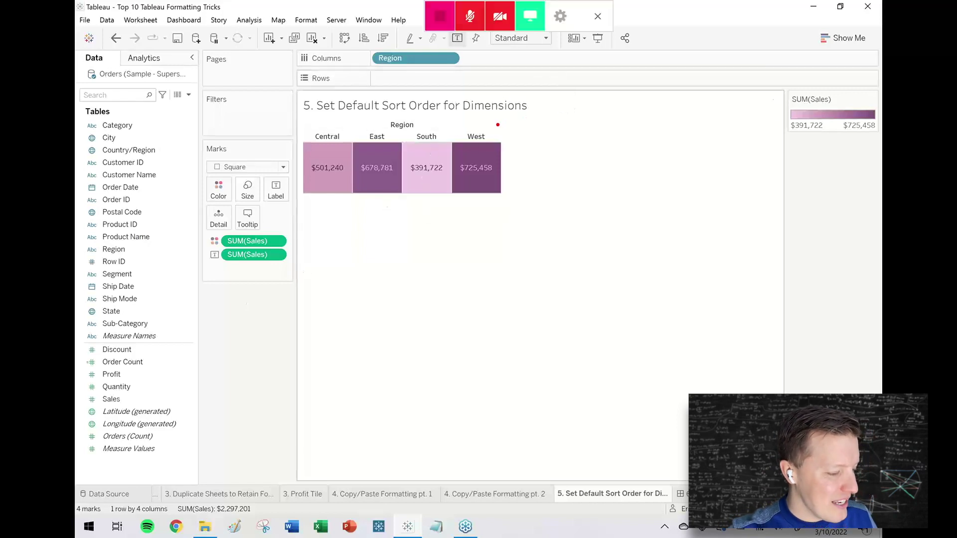
left_click_drag(482, 127, 502, 99)
left_click_drag(430, 129, 439, 113)
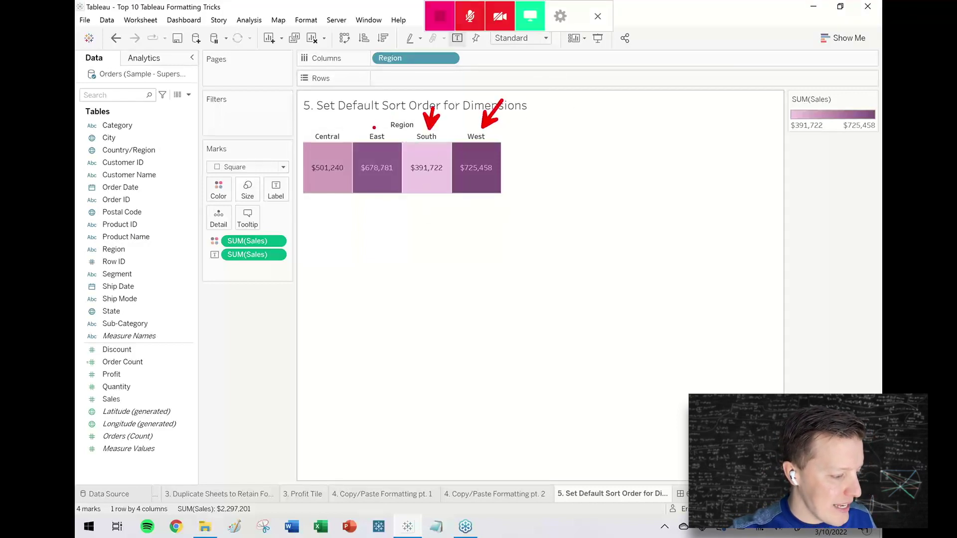
mouse_move(374, 128)
left_mouse_down()
mouse_move(369, 106)
mouse_move(310, 81)
left_mouse_up()
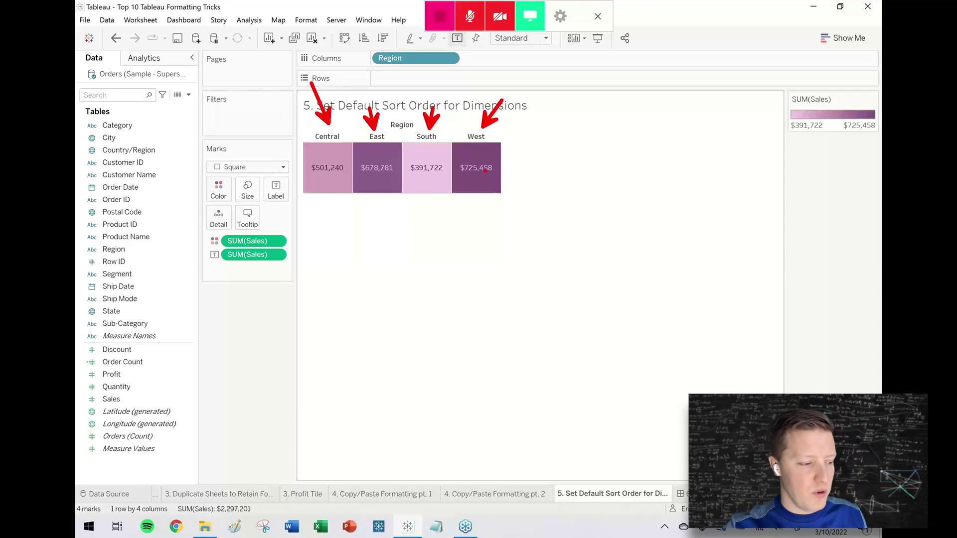
mouse_move(487, 181)
left_mouse_down()
mouse_move(496, 217)
mouse_move(290, 218)
mouse_move(285, 196)
mouse_move(302, 238)
left_mouse_up()
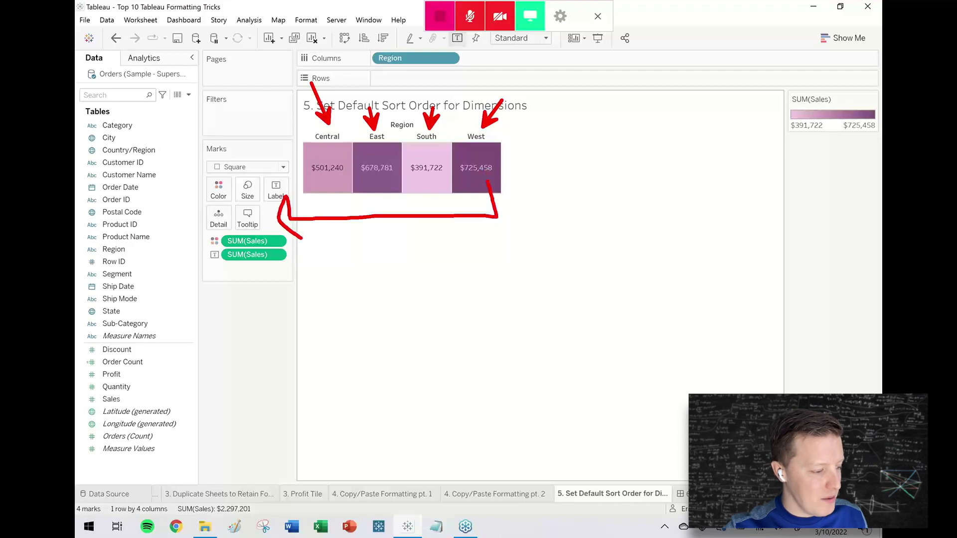
mouse_move(385, 175)
left_mouse_down()
mouse_move(382, 214)
mouse_move(546, 240)
mouse_move(581, 212)
mouse_move(556, 206)
mouse_move(608, 211)
mouse_move(609, 244)
left_mouse_up()
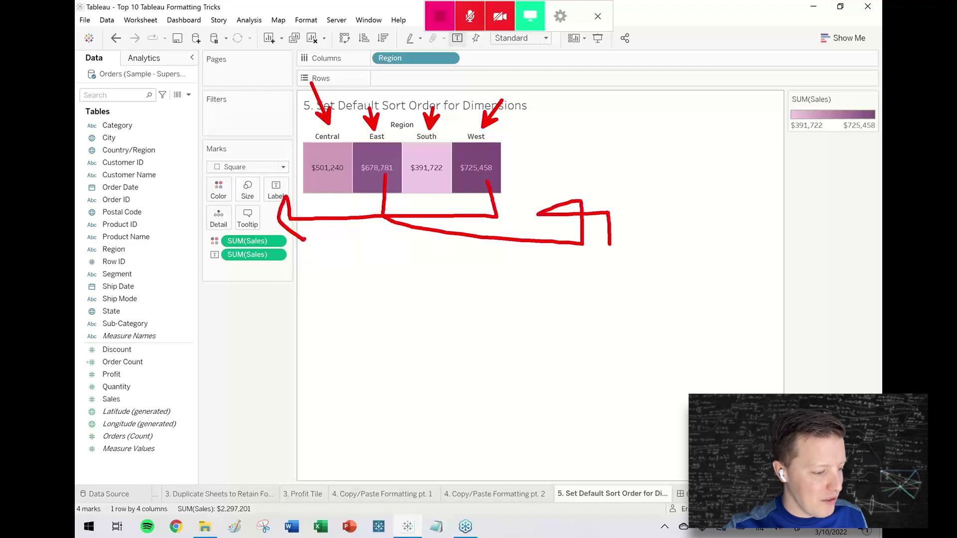
key("Escape")
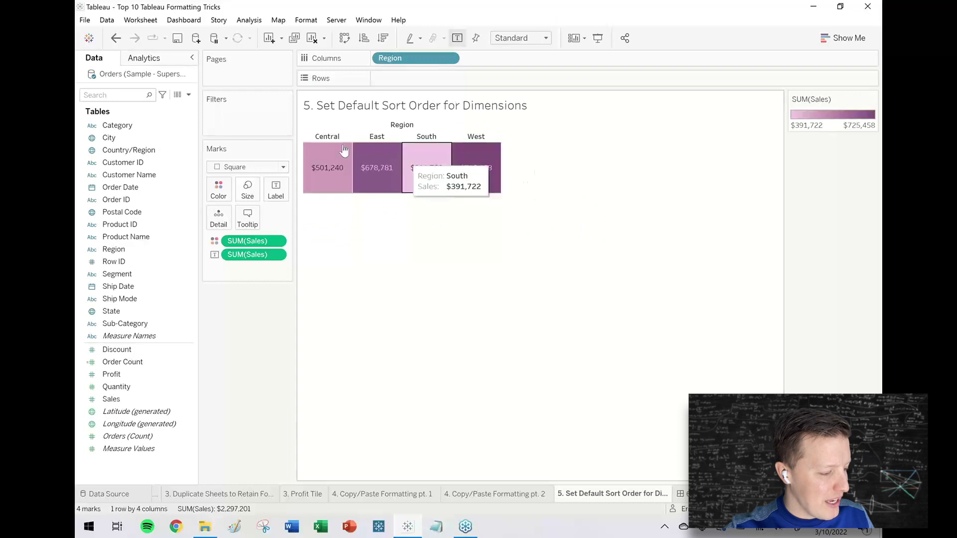
left_click(128, 126)
left_click(137, 250)
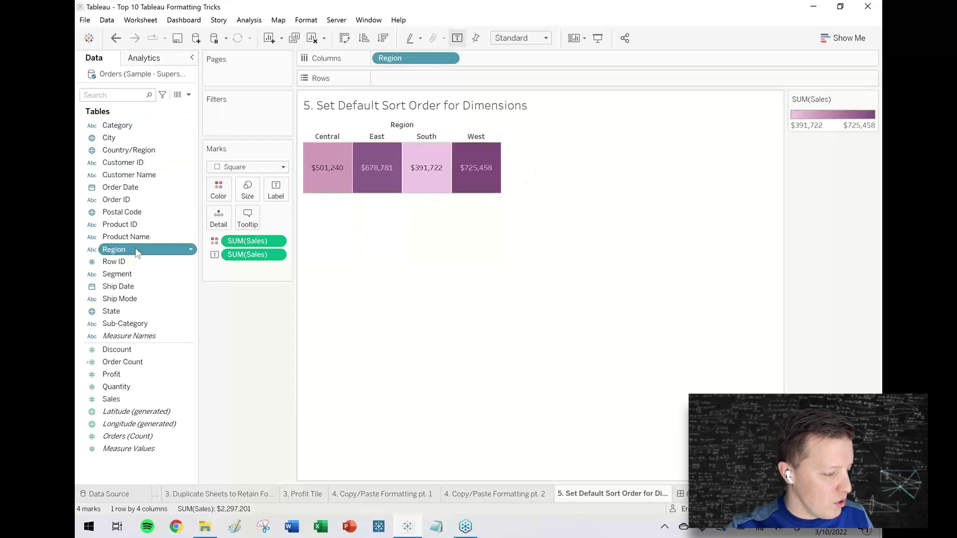
Set Region's default sort to Manual with order West, Central, South, East
left_click(192, 252)
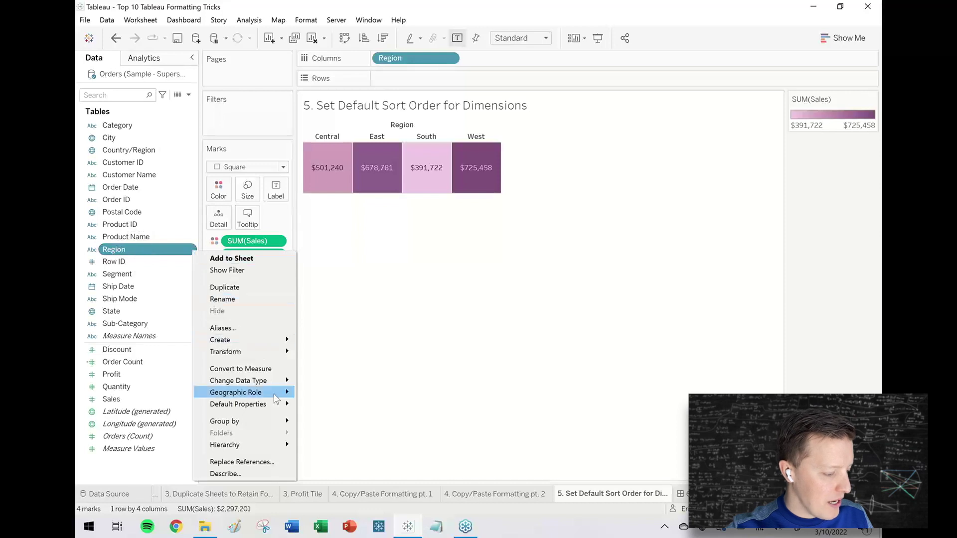
mouse_move(279, 406)
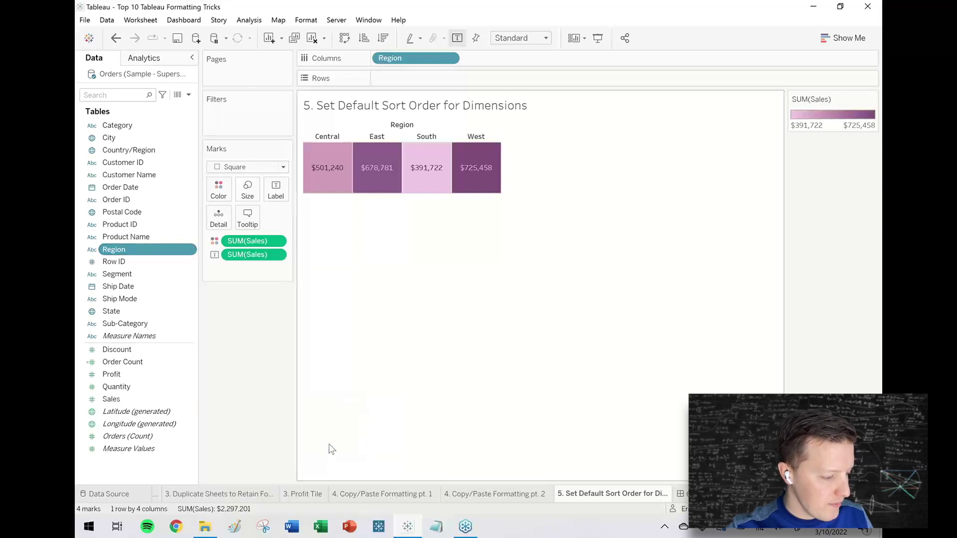
left_click(330, 442)
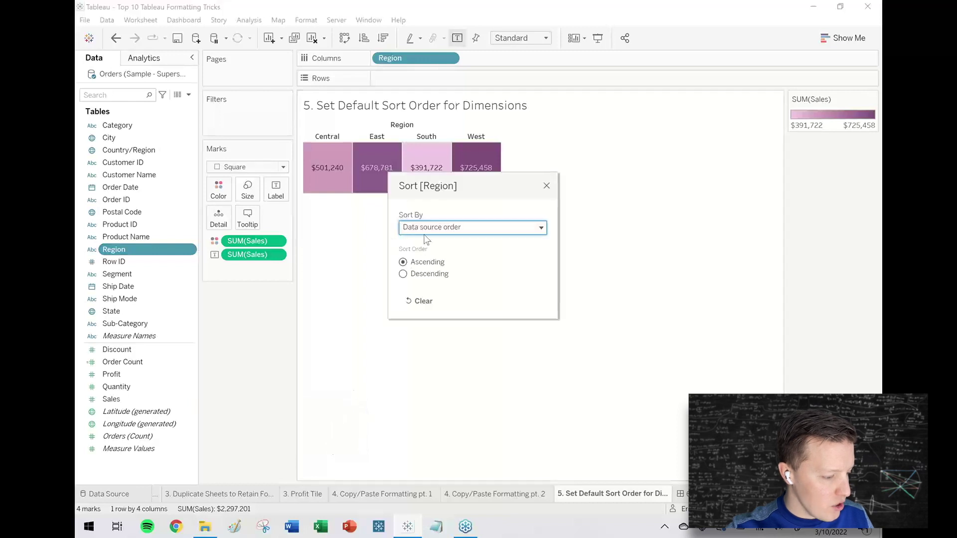
left_click(427, 231)
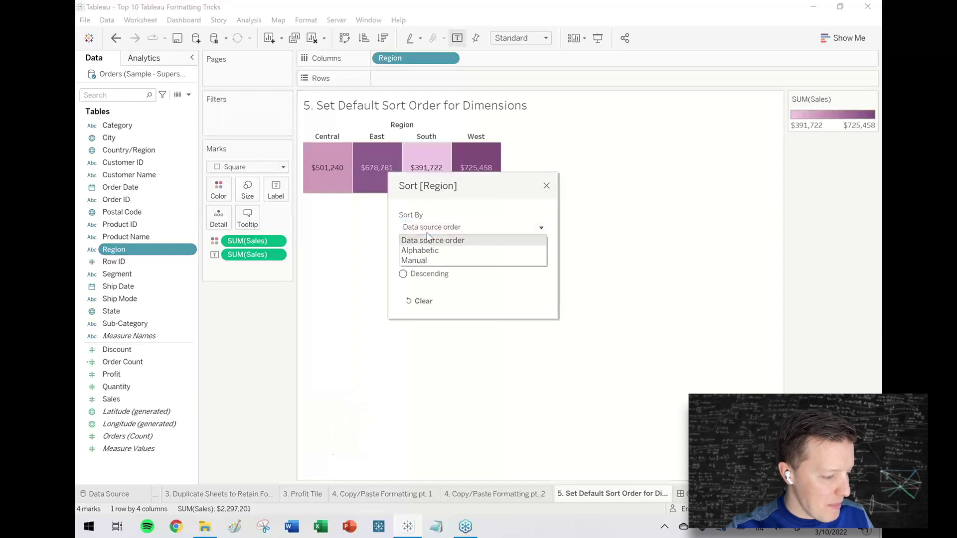
left_click(427, 261)
left_click(420, 288)
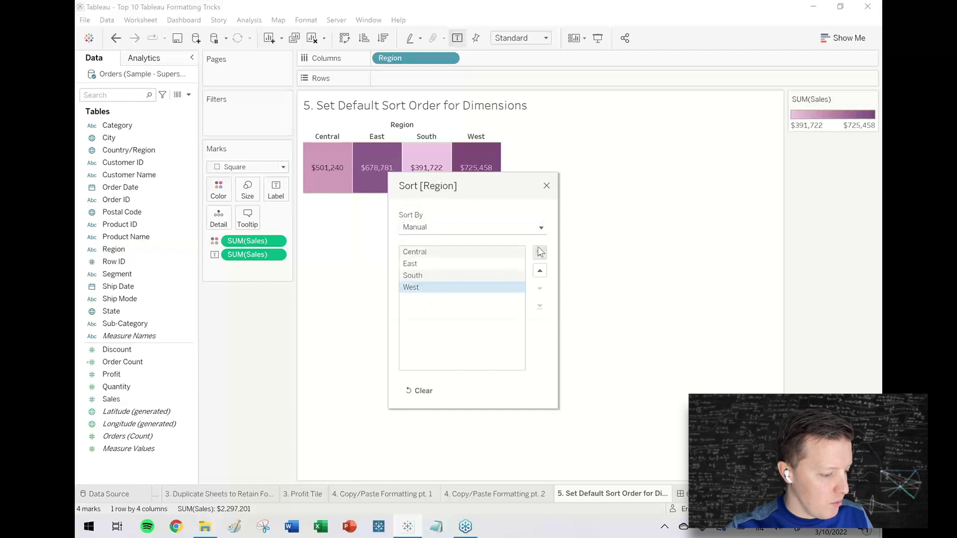
left_click(539, 254)
left_click(431, 277)
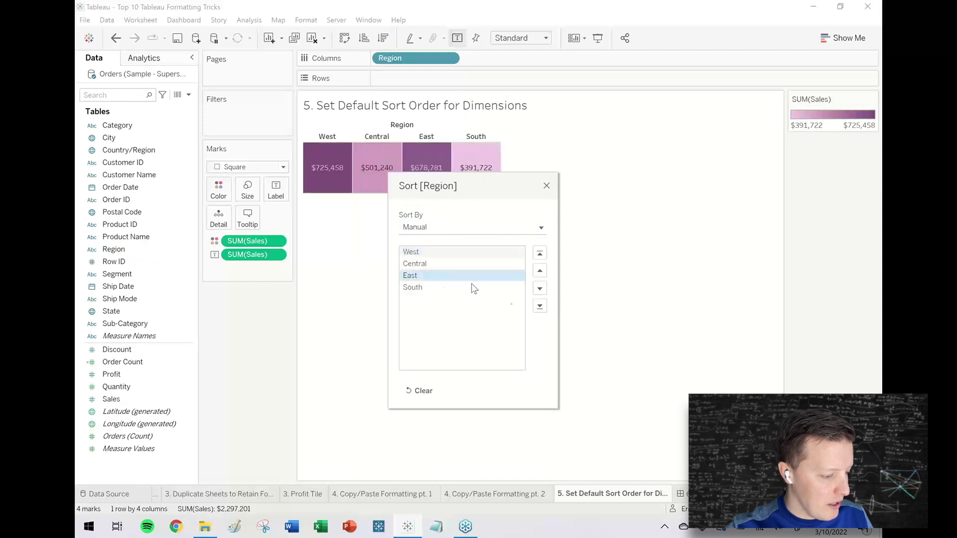
left_click(539, 306)
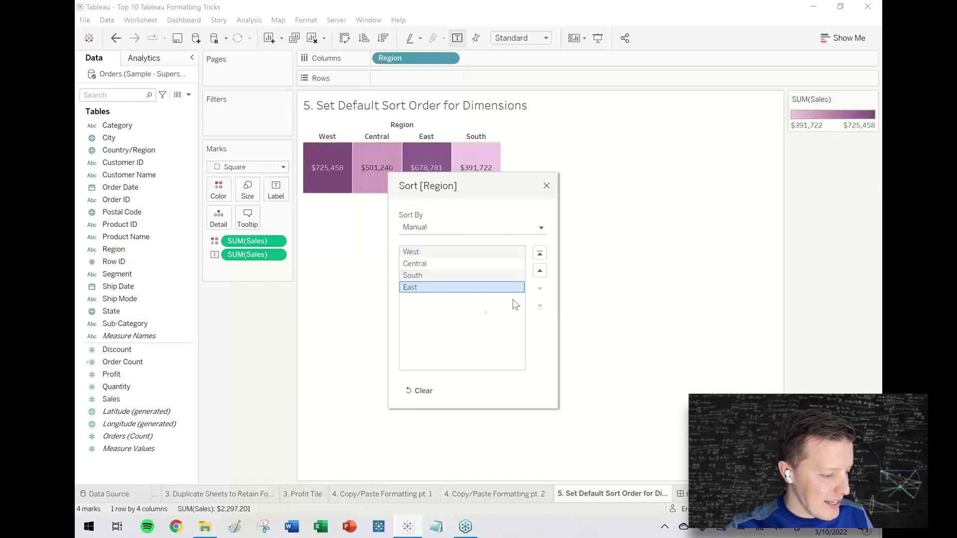
left_click(547, 187)
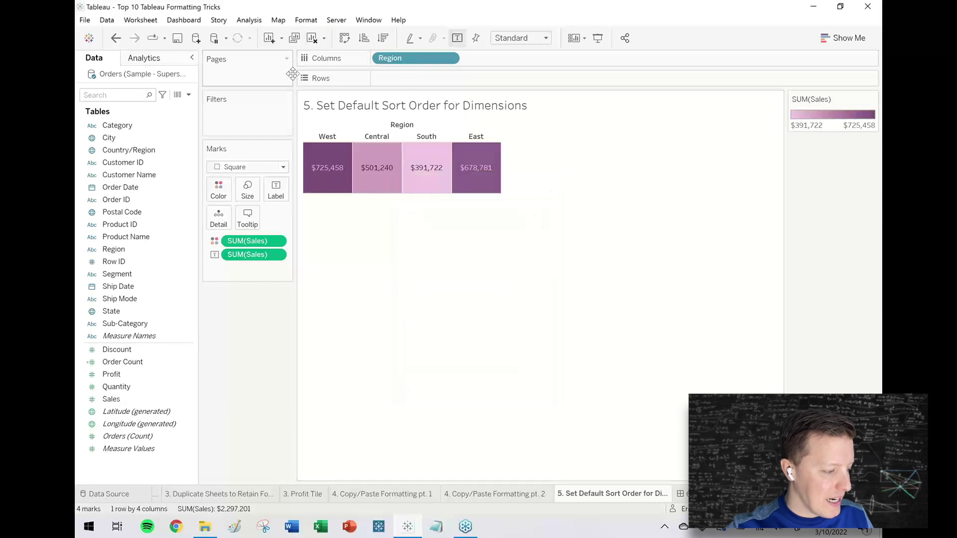
Test the new Region order by placing Region on Rows, then remove it
left_click_drag(113, 250, 391, 78)
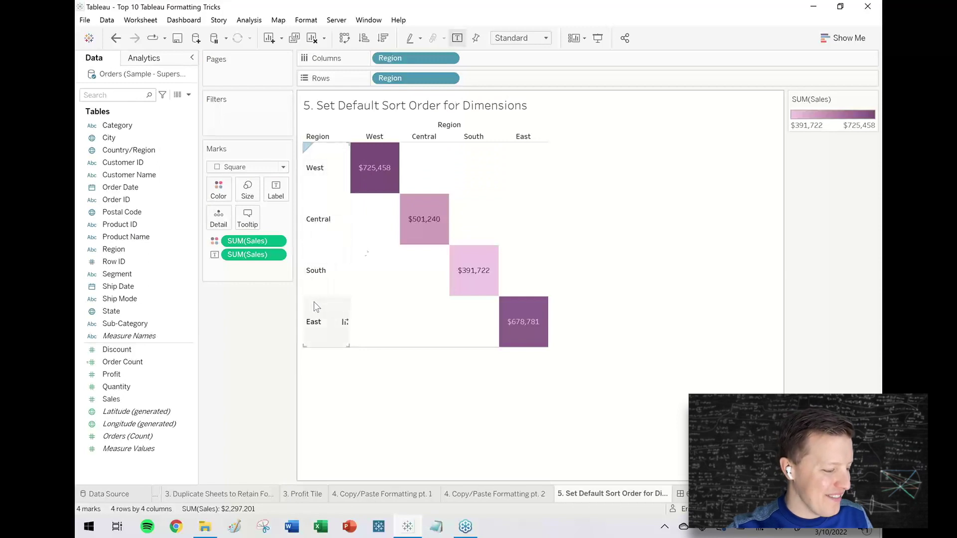
left_click_drag(417, 82, 305, 272)
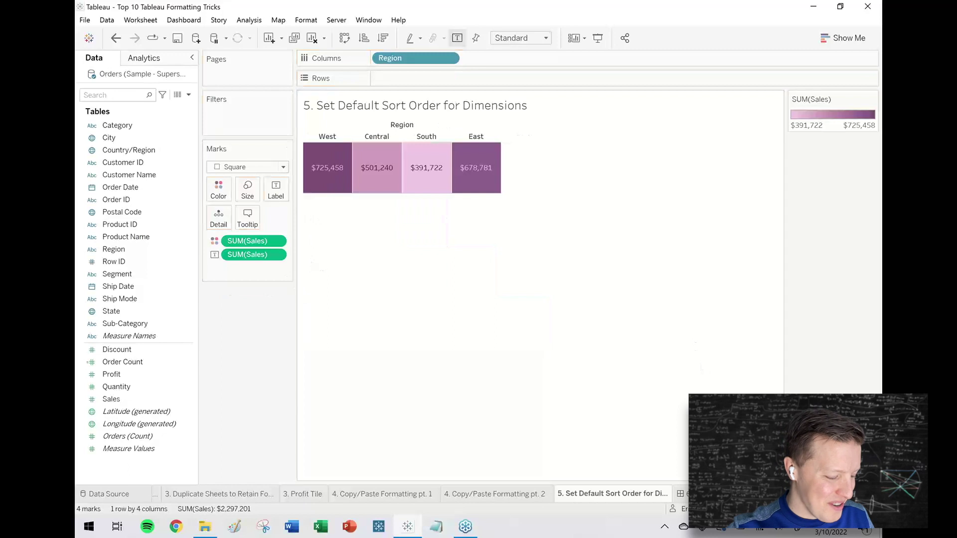
scroll(378, 494, "down", 4)
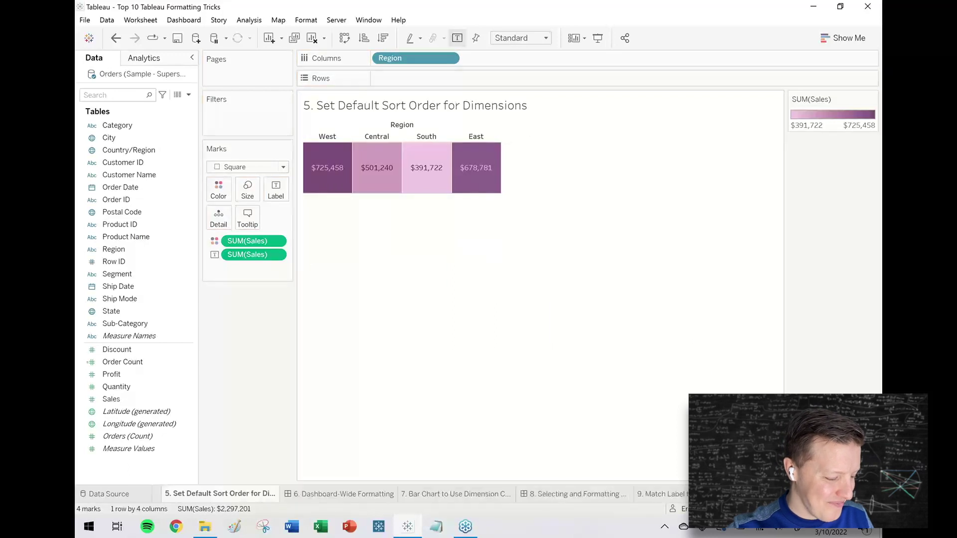
left_click(341, 494)
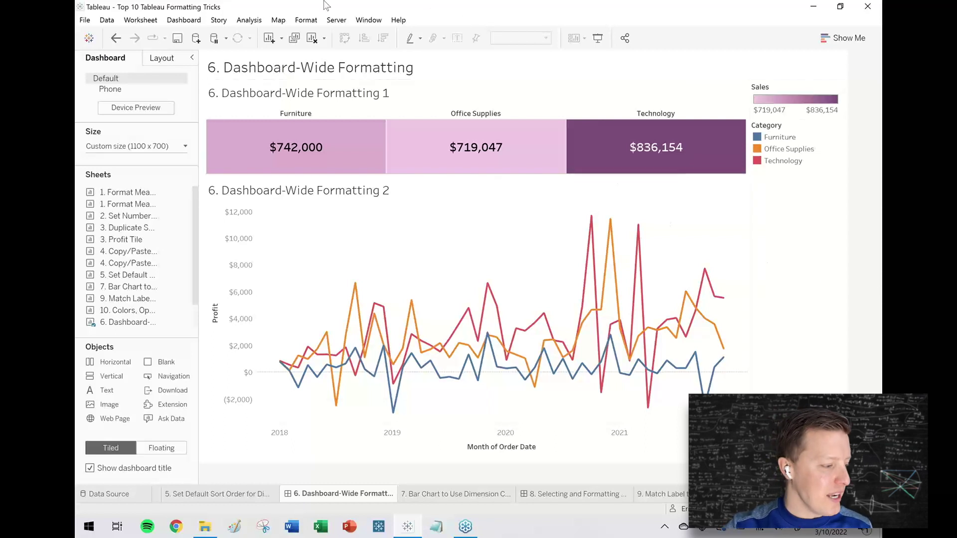
Shade all worksheet titles light grey through Dashboard > Format
left_click(196, 21)
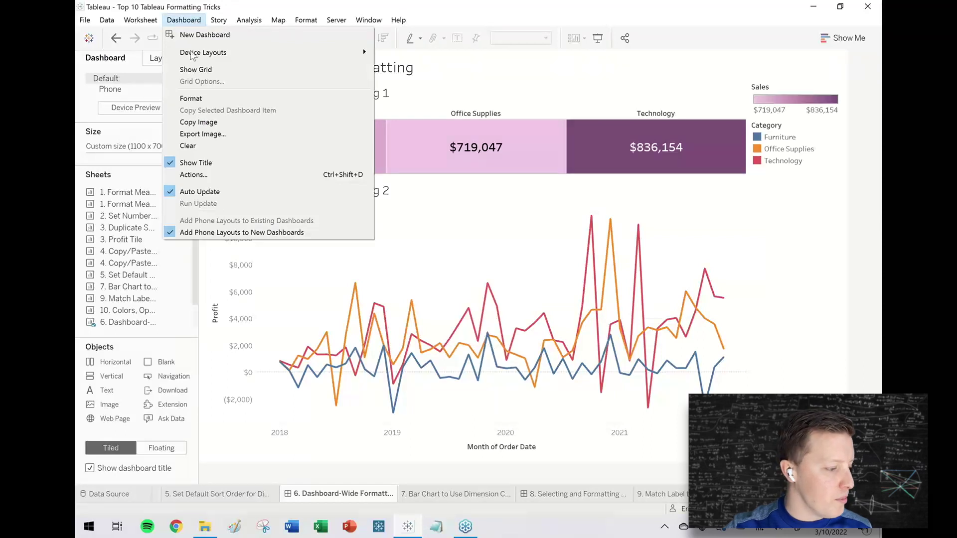
left_click(199, 102)
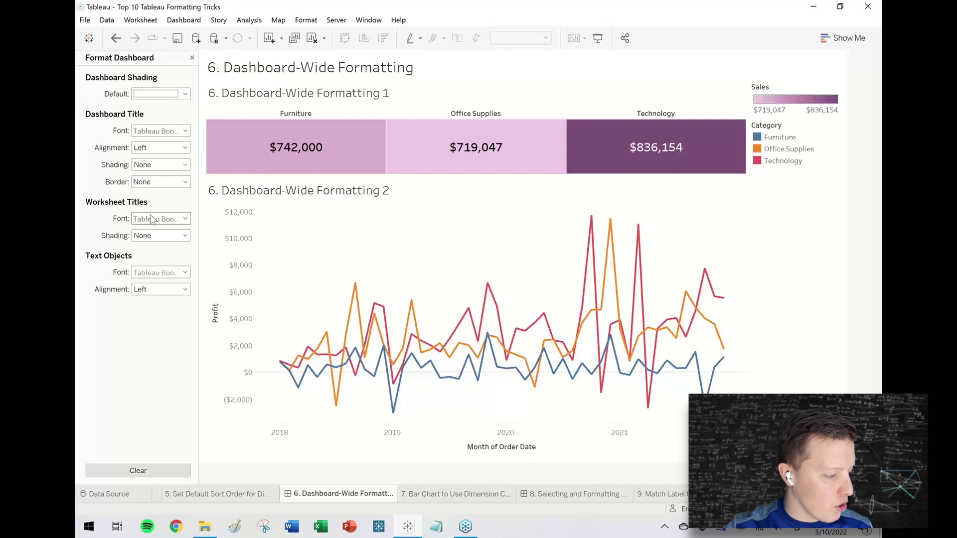
left_click(149, 236)
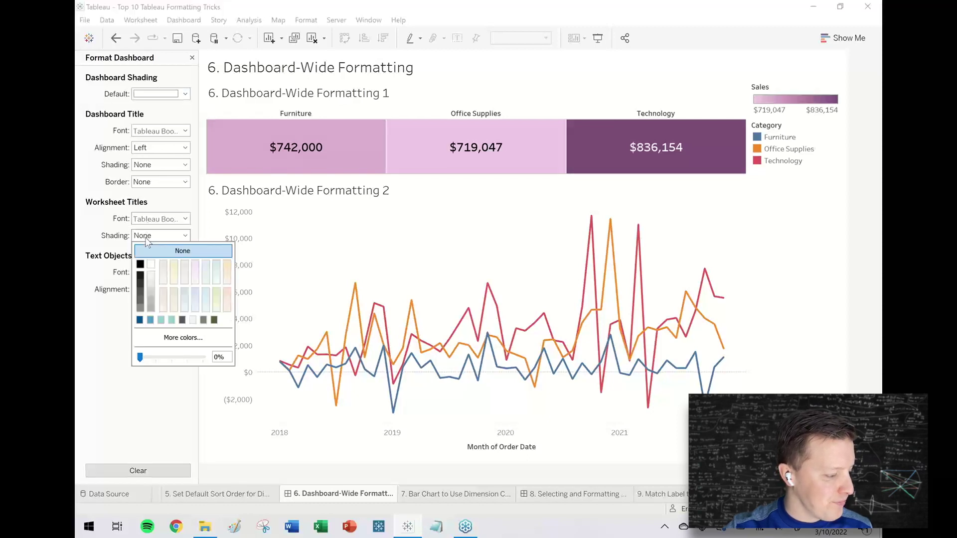
left_click(151, 283)
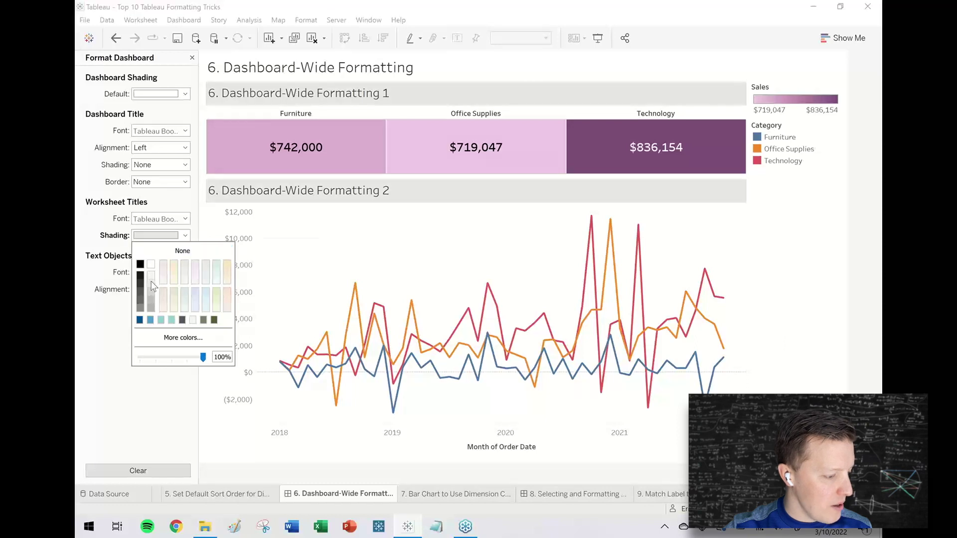
Set the worksheet title font to size 14 bold
left_click(160, 219)
left_click(161, 252)
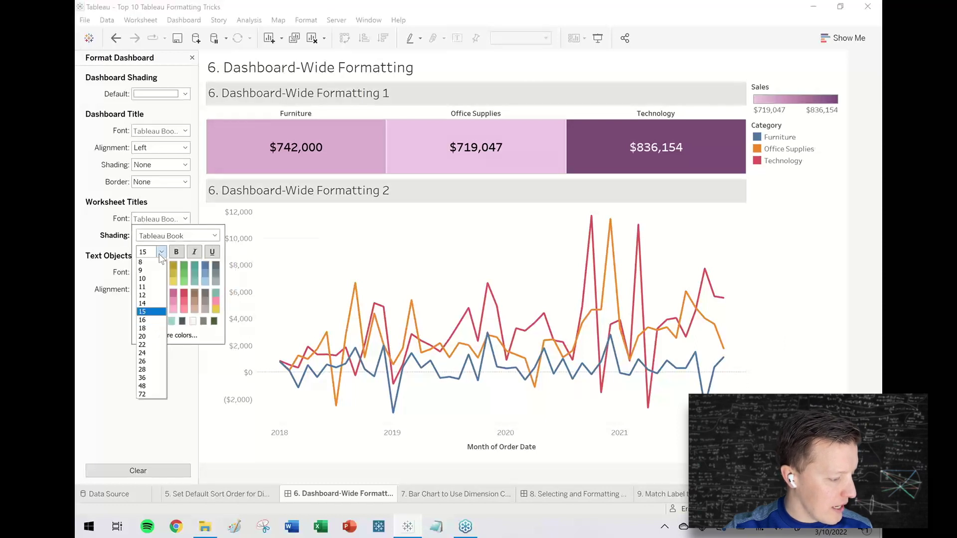
left_click(150, 303)
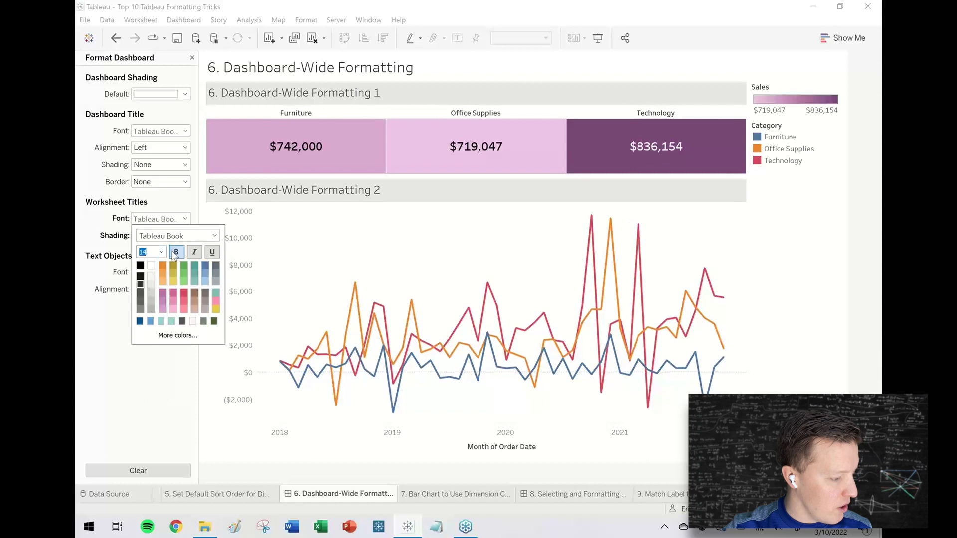
left_click(175, 252)
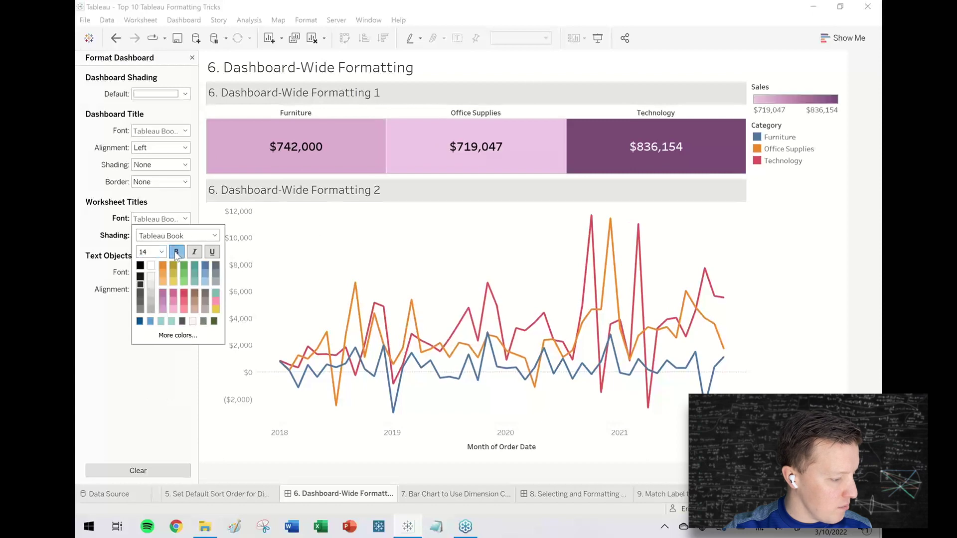
left_click(104, 349)
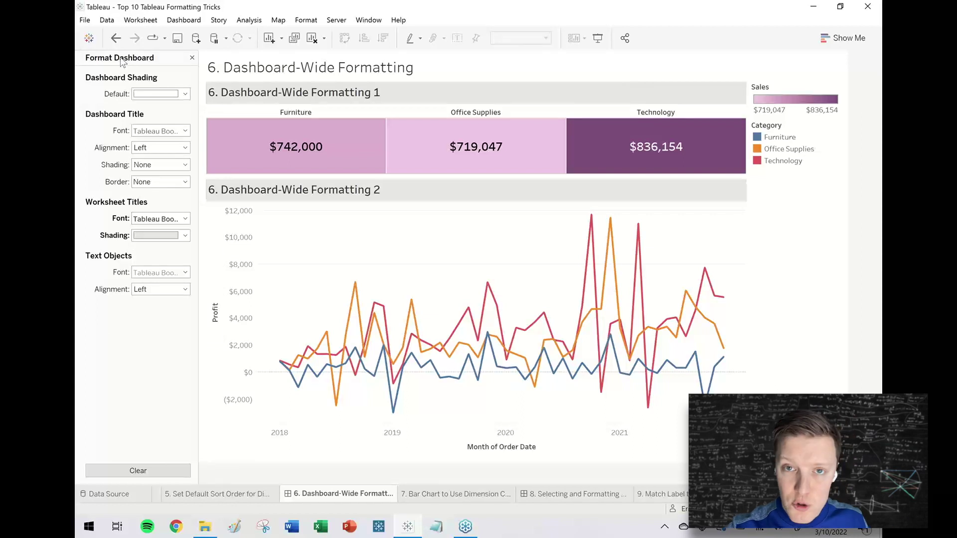
left_click(269, 194)
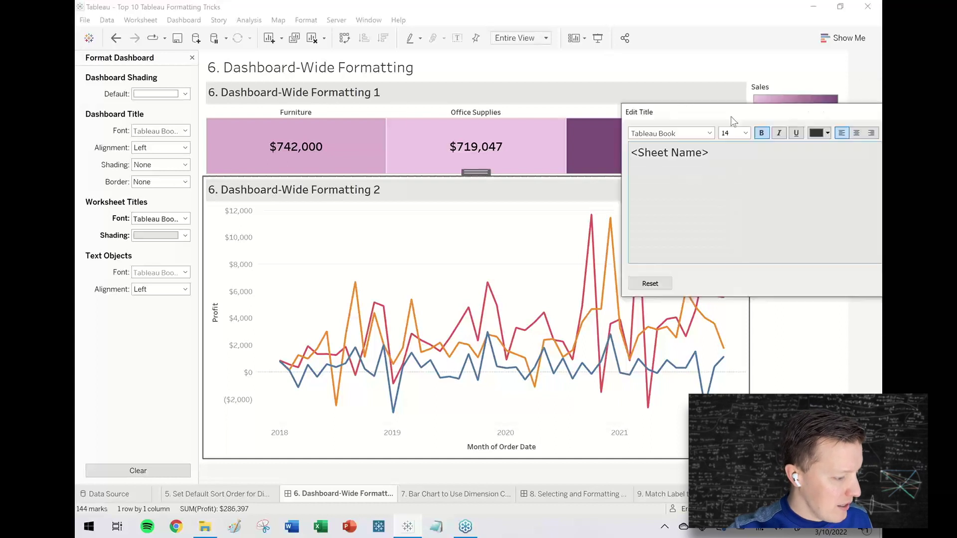
Centre the chart title and make its text red at size 15
key("ctrl+a")
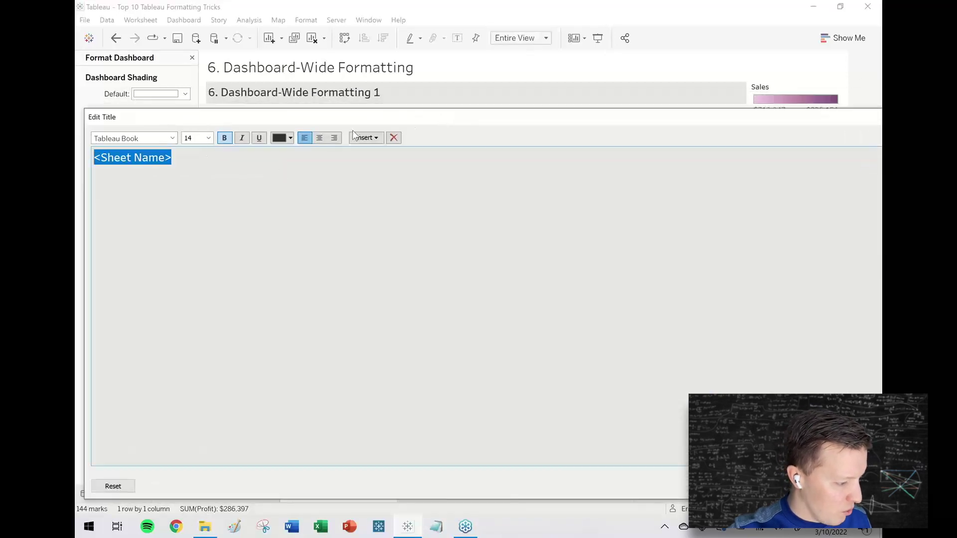
left_click(319, 138)
left_click(274, 139)
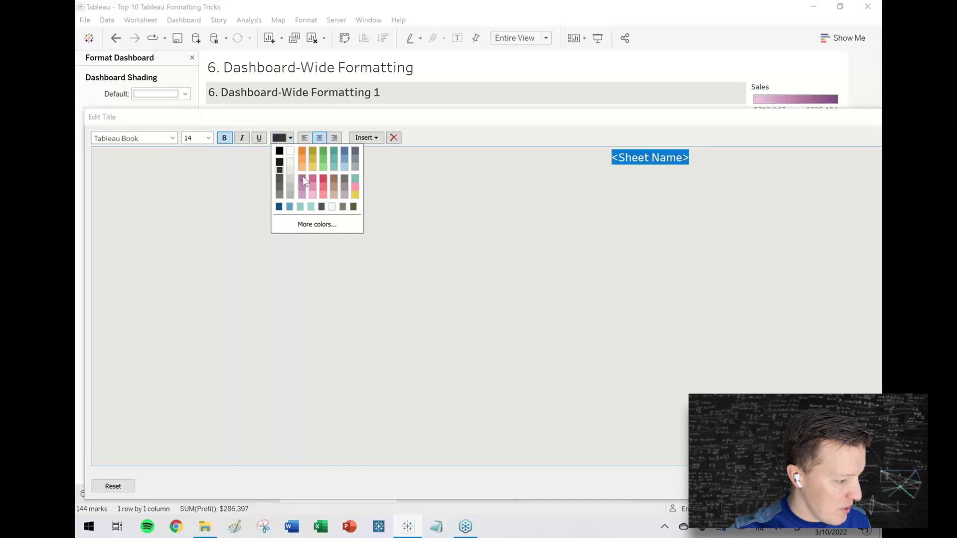
left_click(323, 179)
left_click(208, 138)
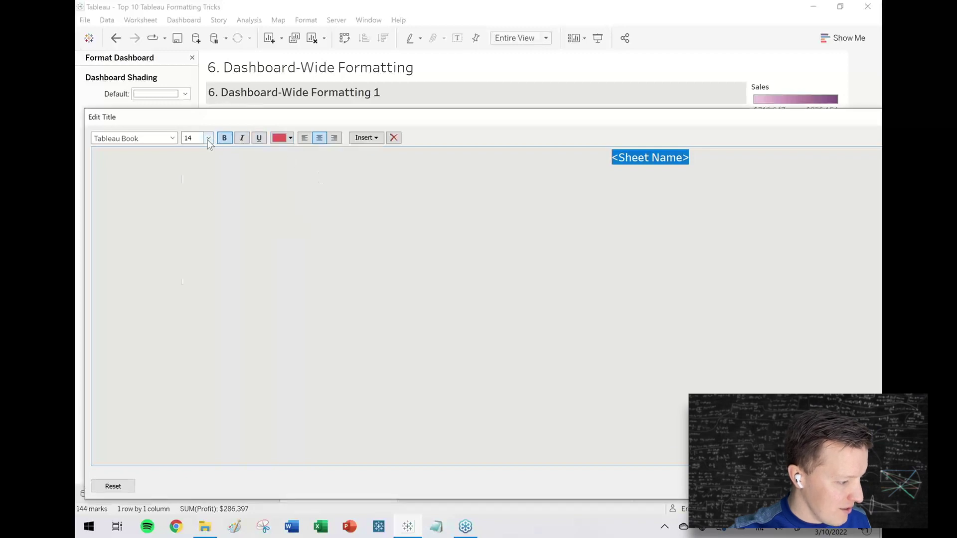
left_click(187, 198)
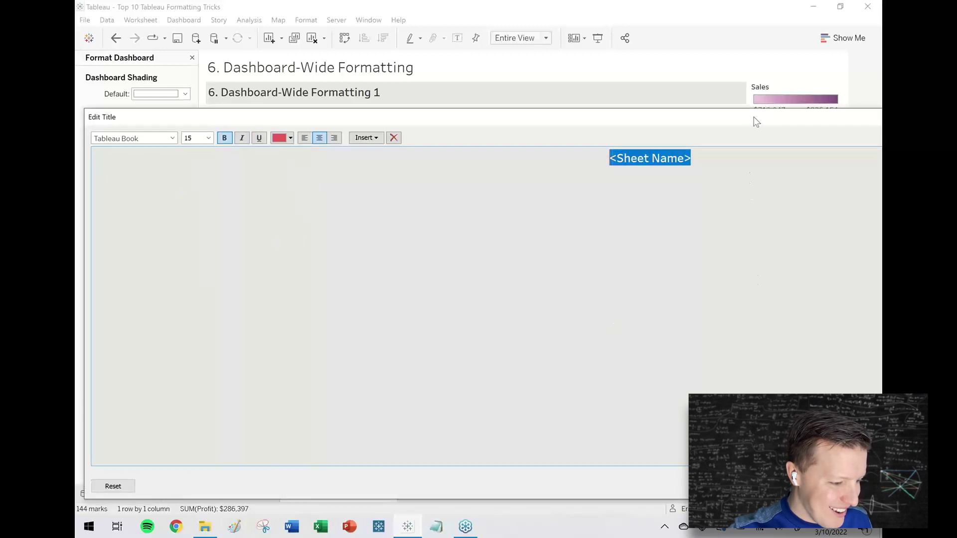
left_click_drag(751, 119, 426, 119)
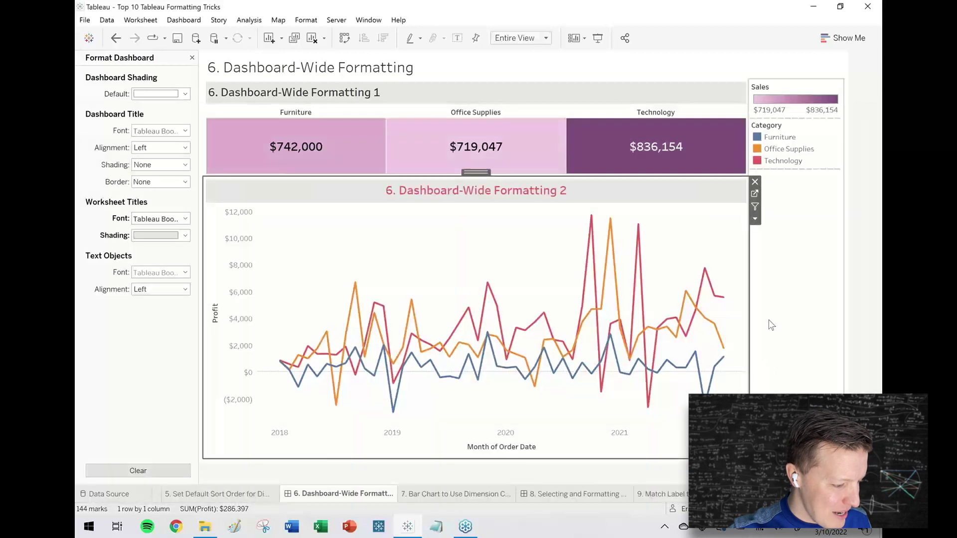
Make the dashboard's worksheet titles bold, toggling italic on and back off
left_click(165, 220)
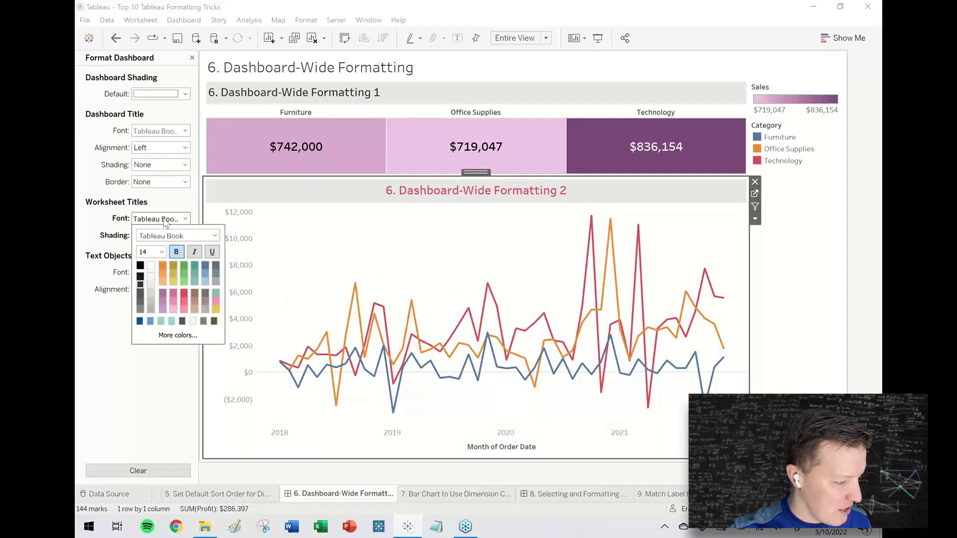
left_click(177, 252)
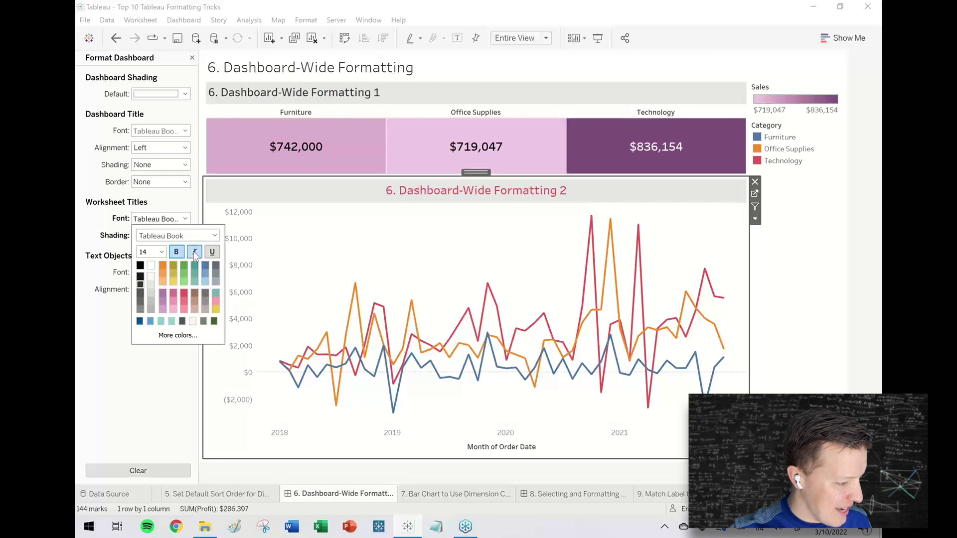
left_click(195, 252)
left_click(194, 252)
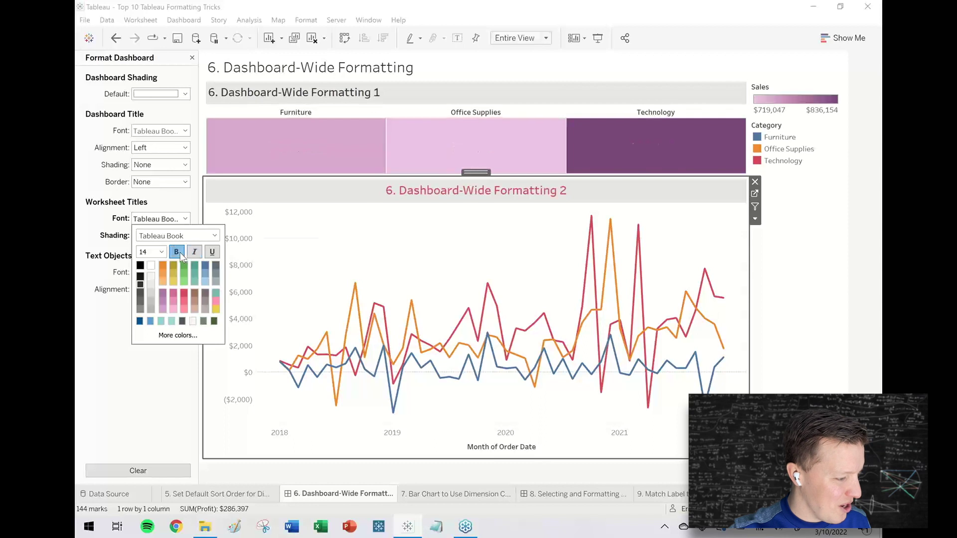
left_click(130, 339)
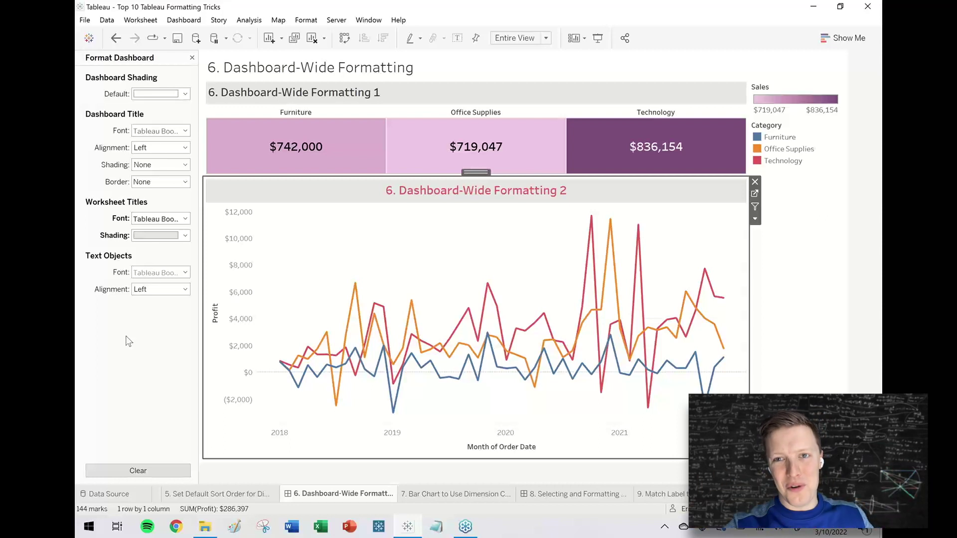
Close the Format Dashboard pane and go to the '7. Bar Chart…' highlight table sheet
left_click(191, 57)
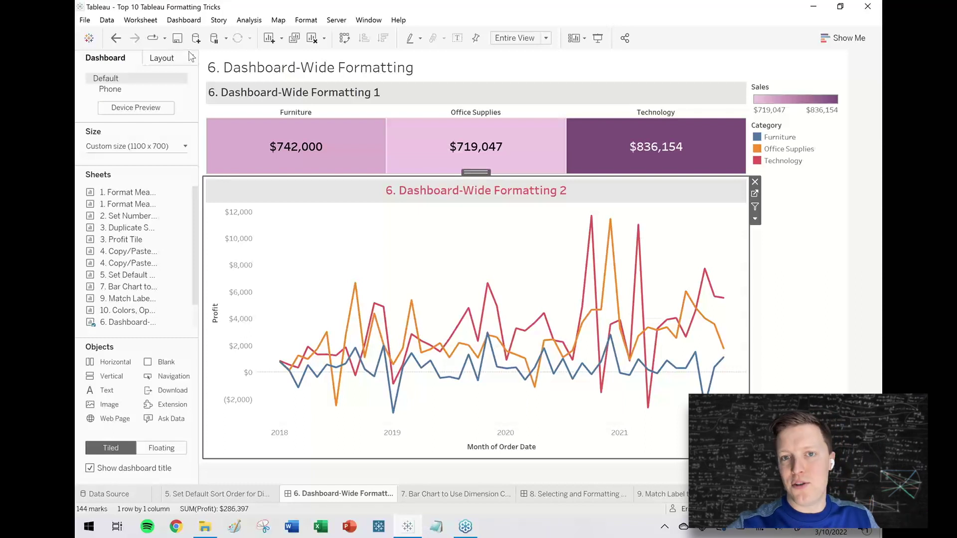
left_click(875, 233)
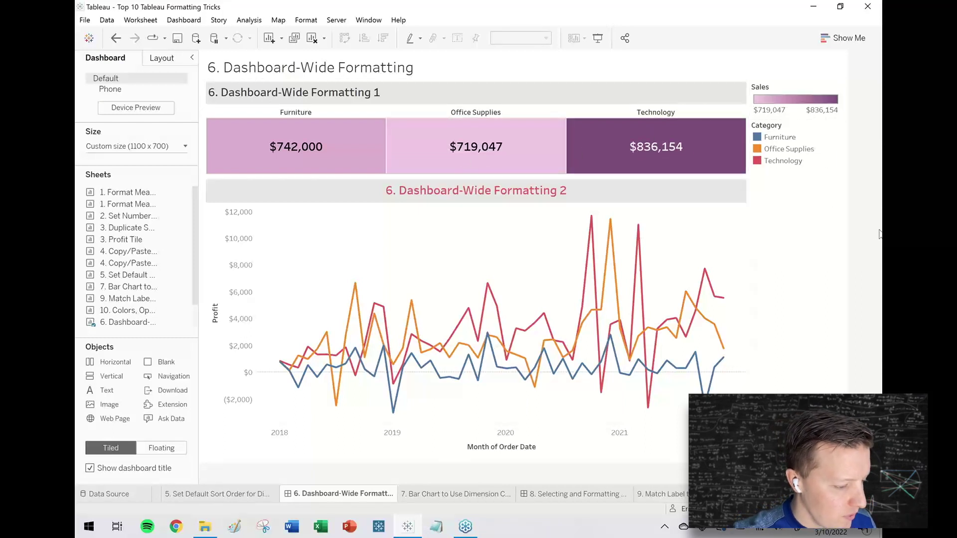
left_click(442, 494)
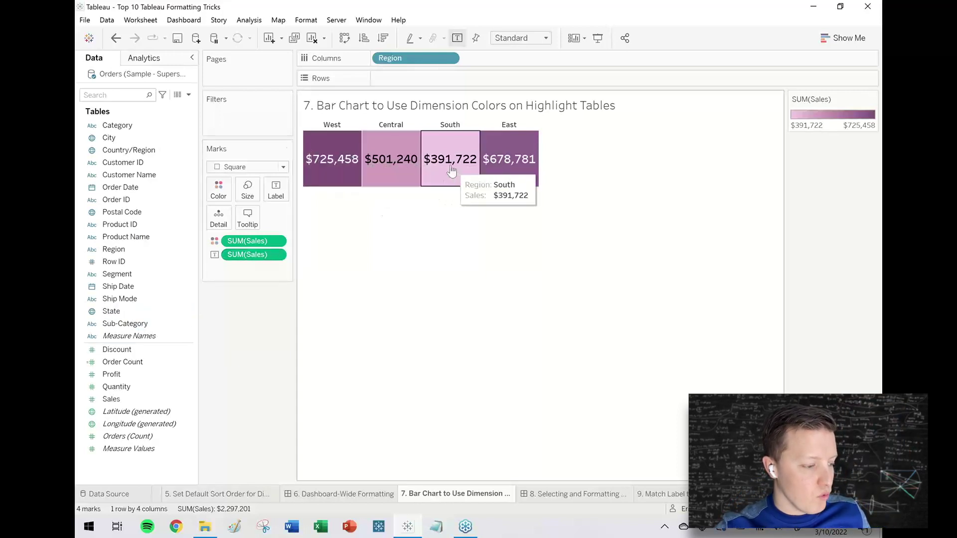
Colour the sales squares by Region and widen the region columns of the table
left_click_drag(114, 249, 224, 193)
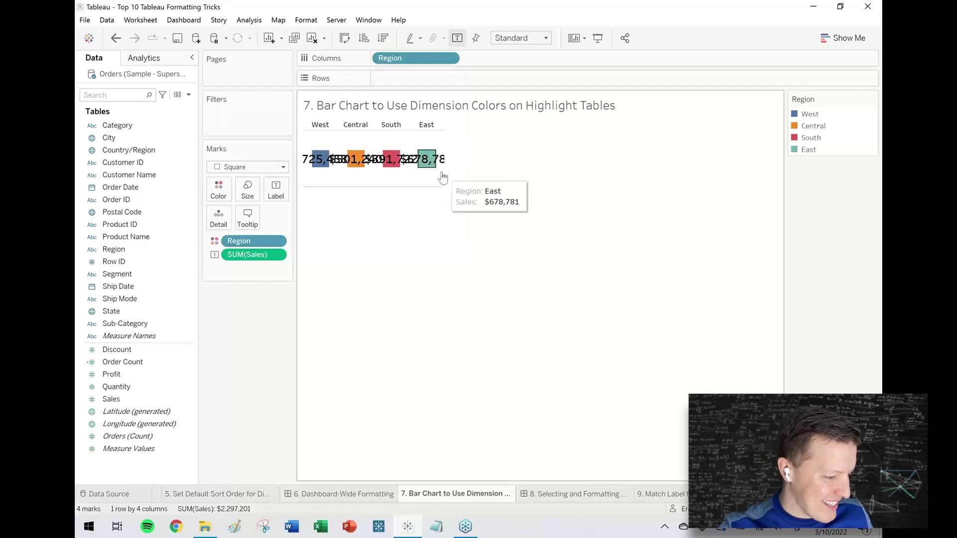
left_click_drag(444, 172, 582, 194)
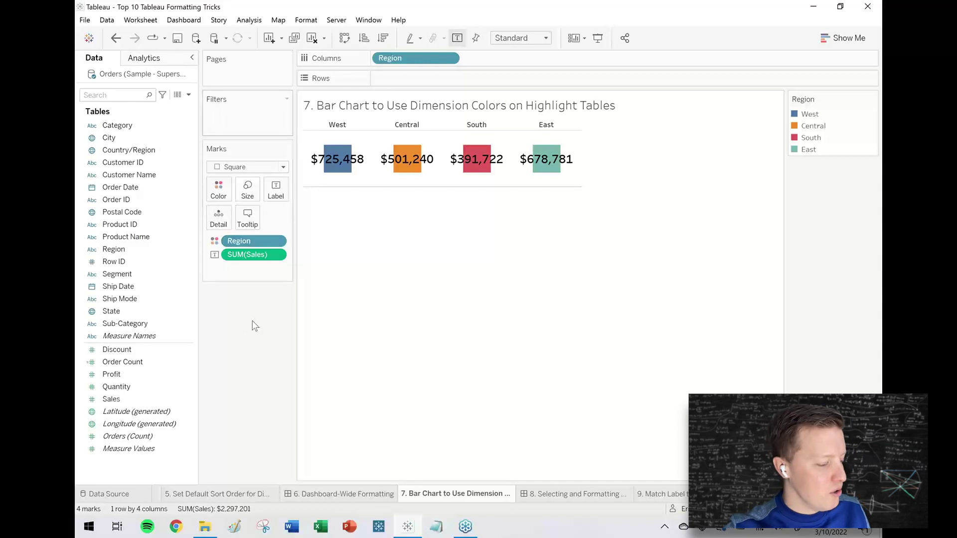
left_click(188, 95)
Create a calculated field named '1' with the formula MIN(1)
left_click(187, 106)
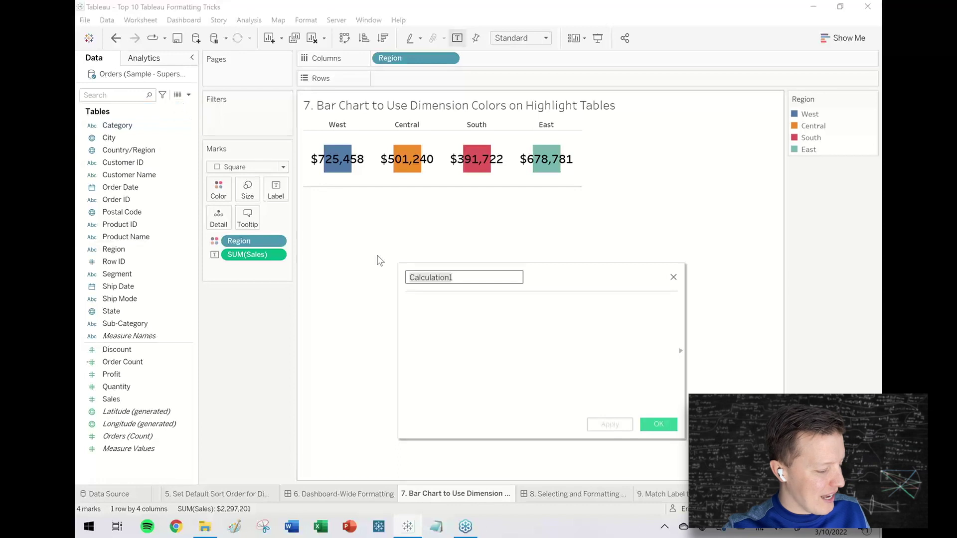
type("1")
left_click(500, 337)
type("MIN(1)")
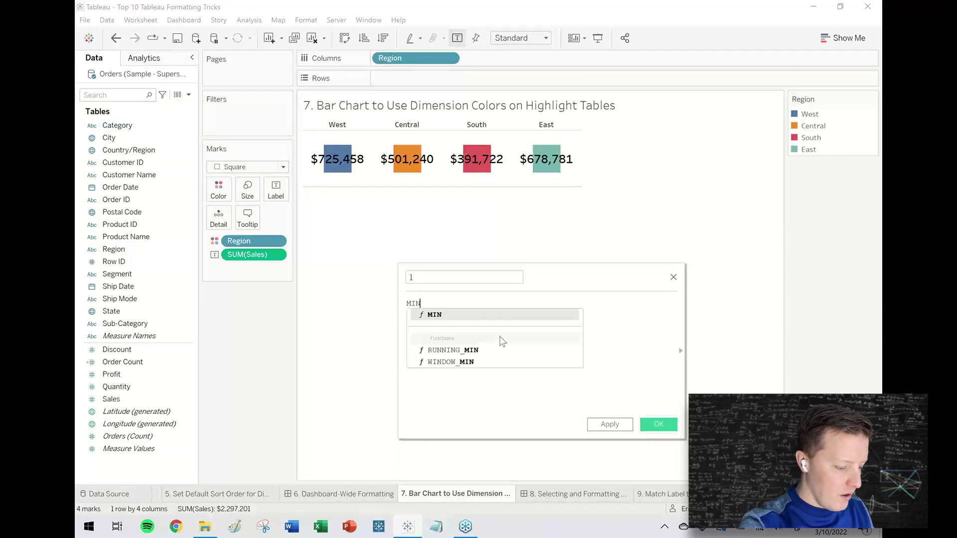
left_click(494, 307)
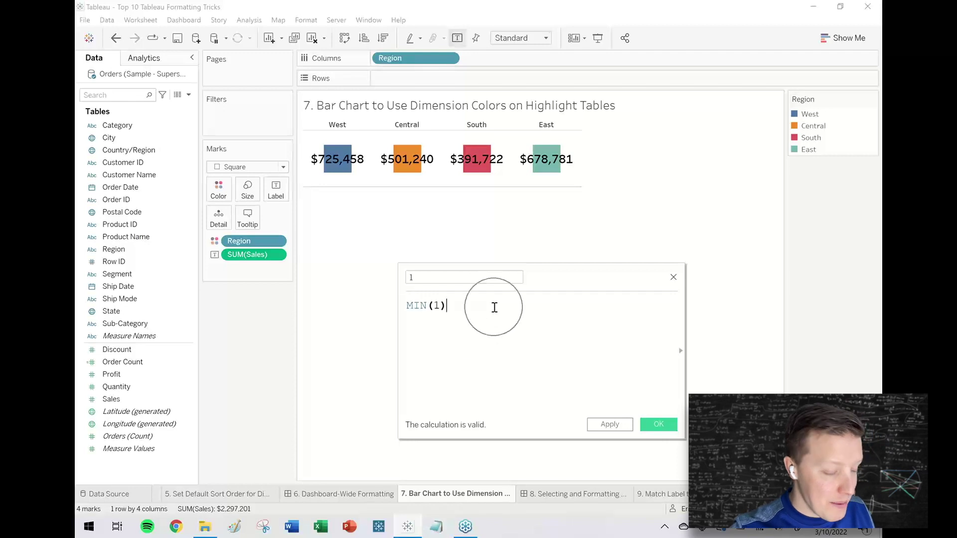
left_click(663, 425)
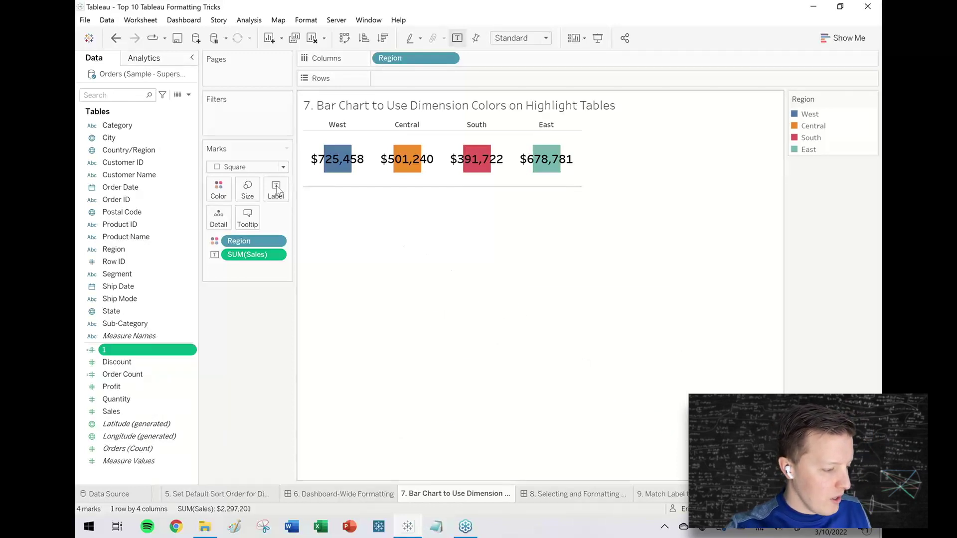
Switch the marks to Bar, size them by field 1, and enlarge them to fill each cell
left_click(240, 169)
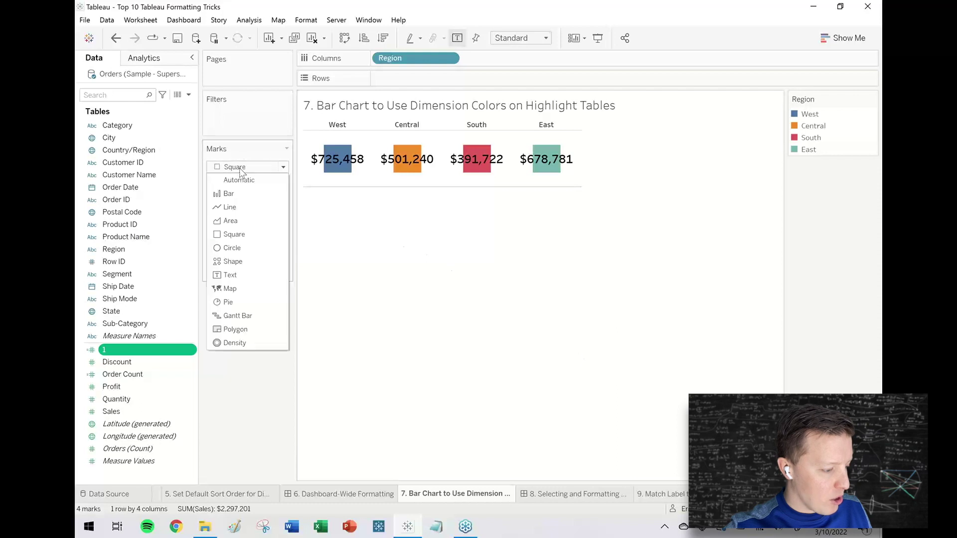
left_click(241, 200)
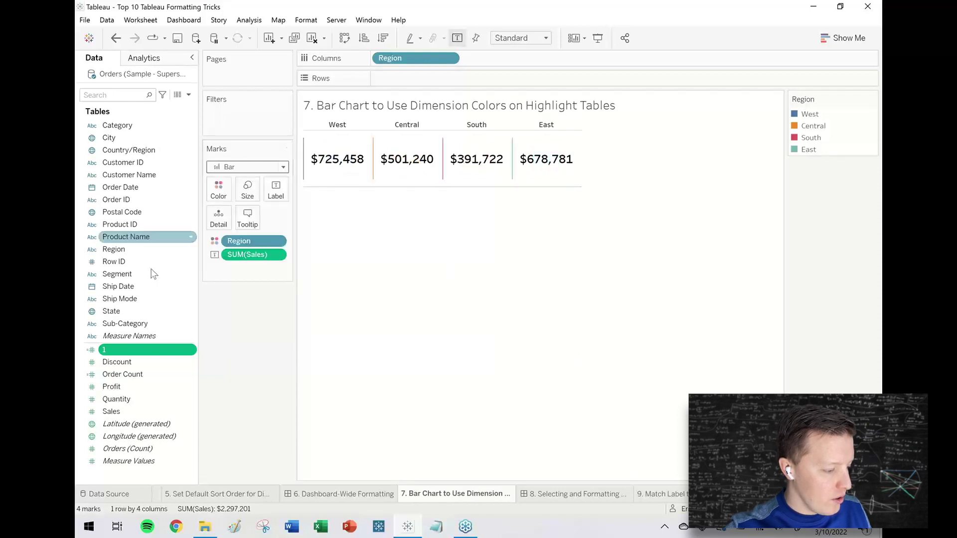
left_click_drag(105, 349, 247, 194)
left_click(247, 194)
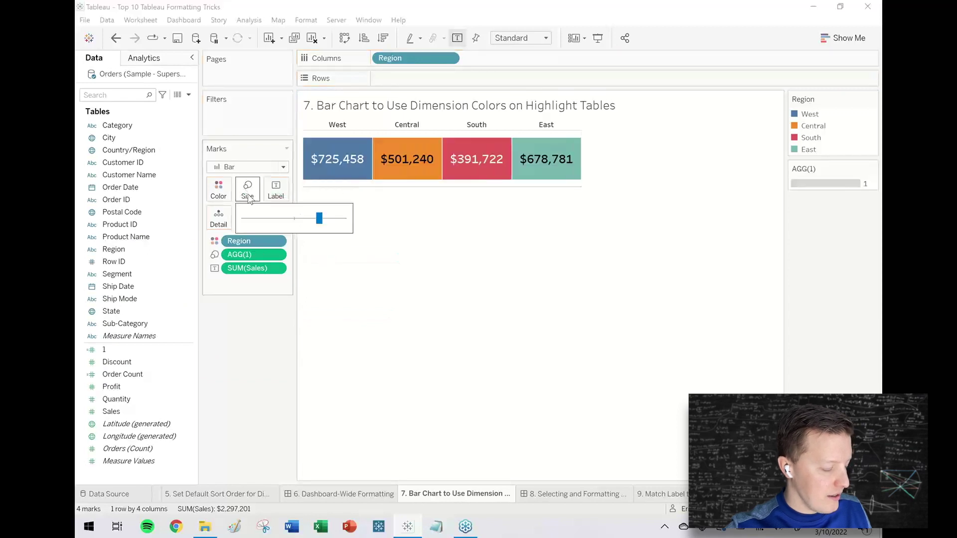
left_click_drag(294, 219, 342, 218)
left_click(219, 189)
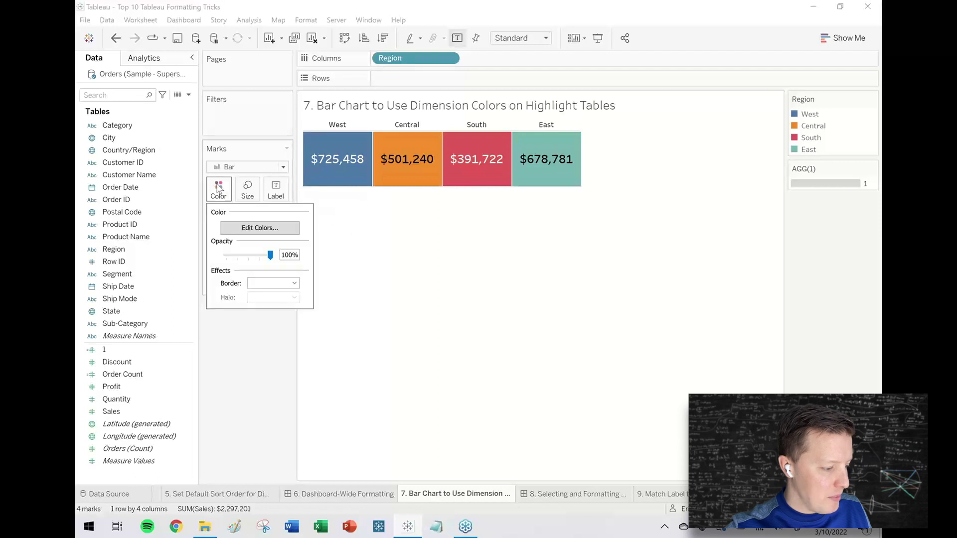
left_click(269, 283)
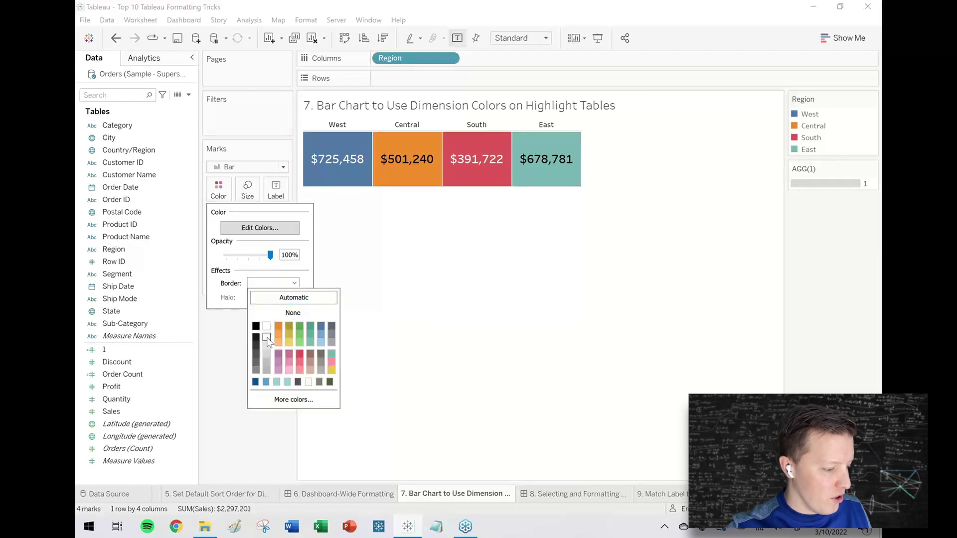
left_click(578, 329)
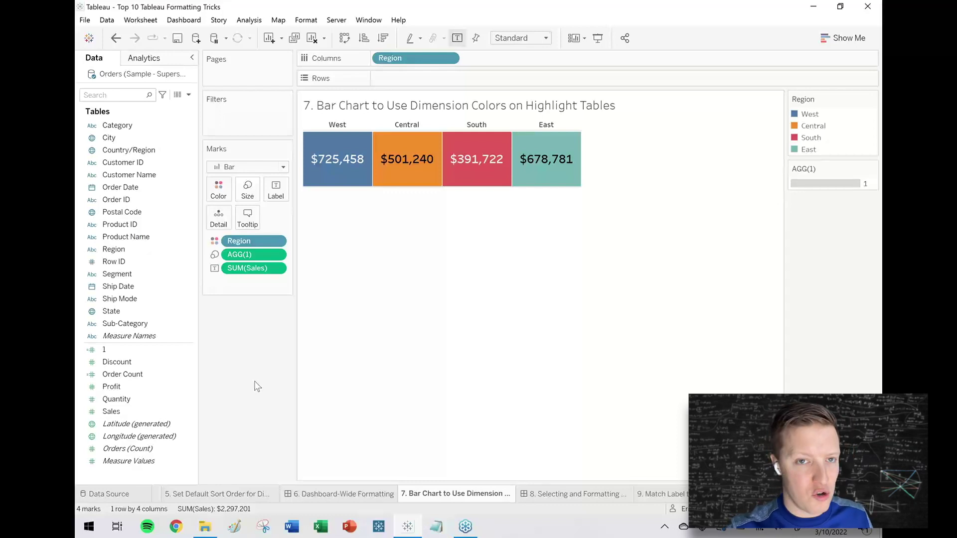
Open dashboard '8. Selecting and Formatting Layout Containers' and select its outermost container from Layout Containers 1
left_click(558, 493)
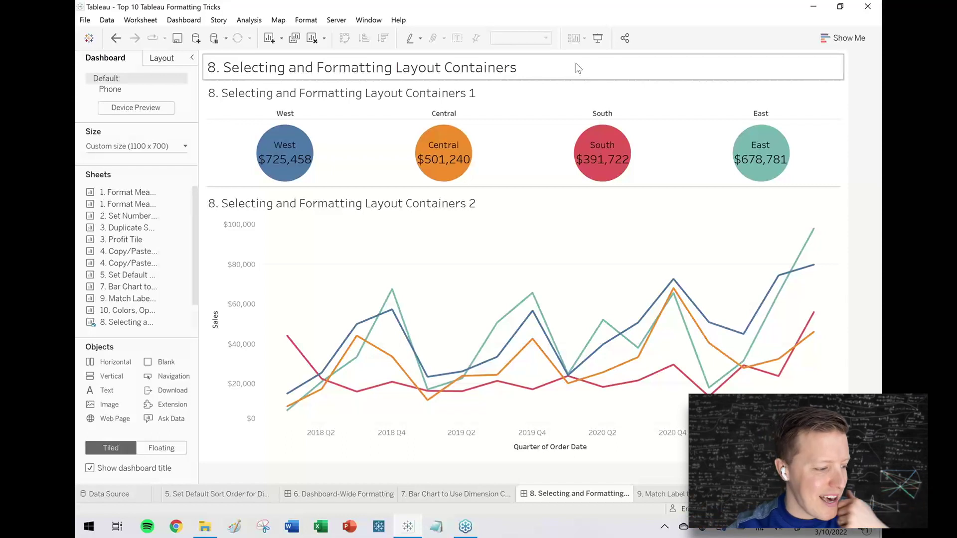
left_click(531, 100)
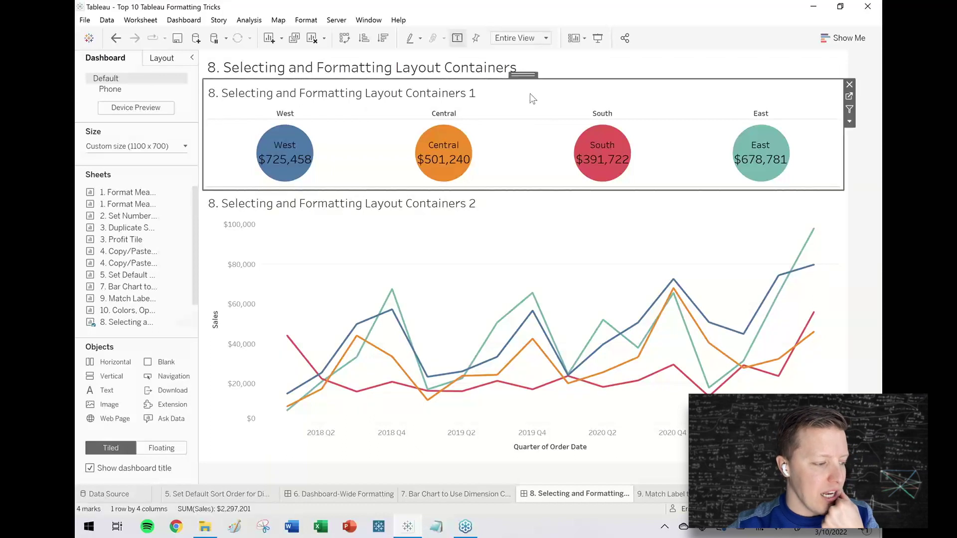
mouse_move(595, 155)
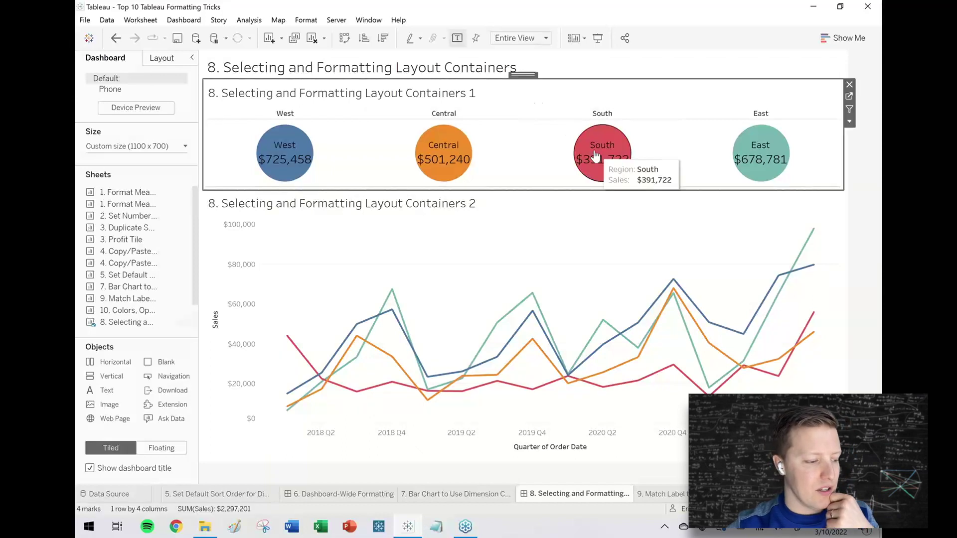
double_click(522, 75)
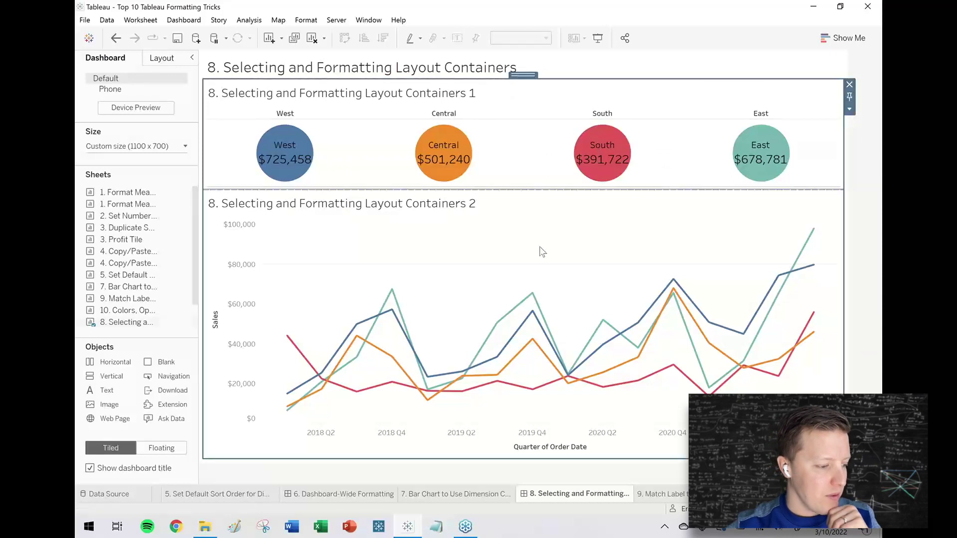
double_click(521, 76)
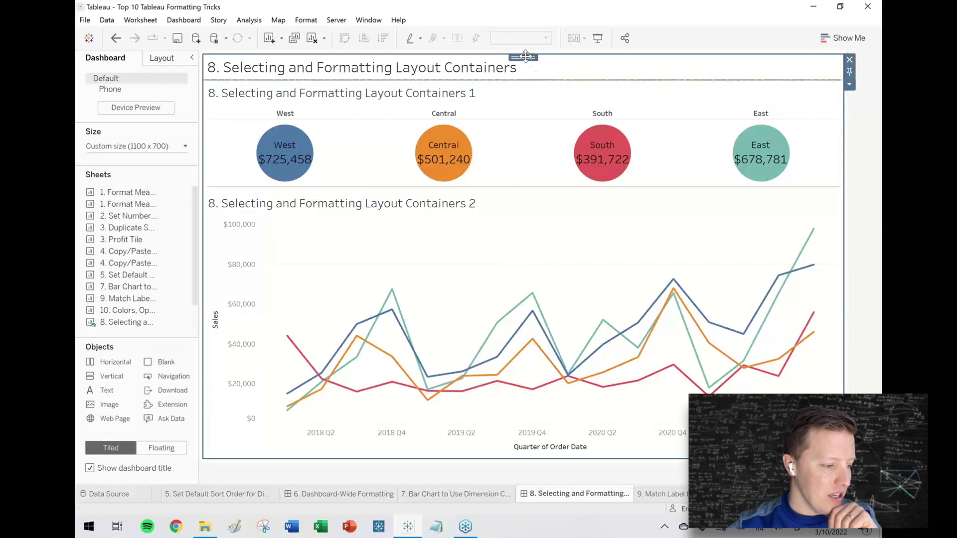
double_click(526, 57)
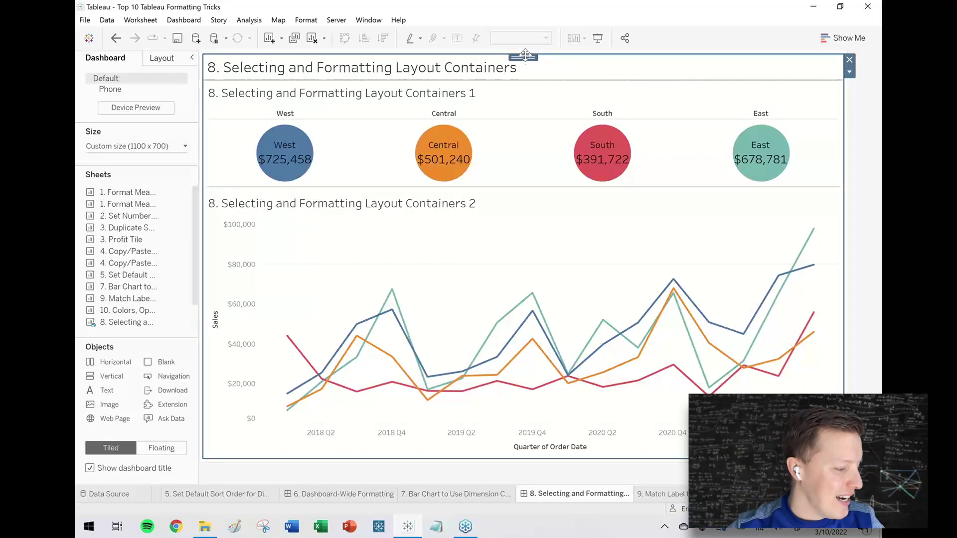
left_click(158, 60)
Give the outer layout container a light grey background and check both sheets' background options
left_click(119, 264)
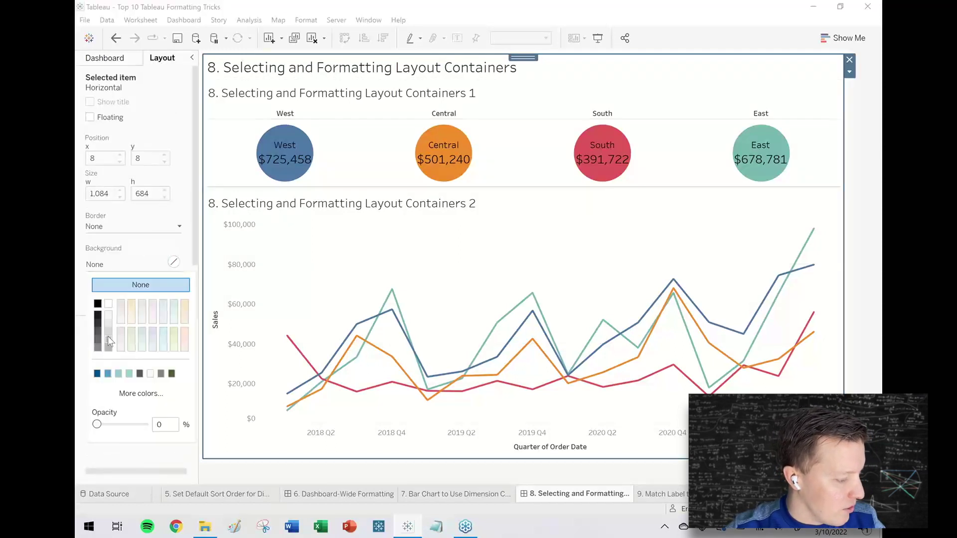
left_click(110, 318)
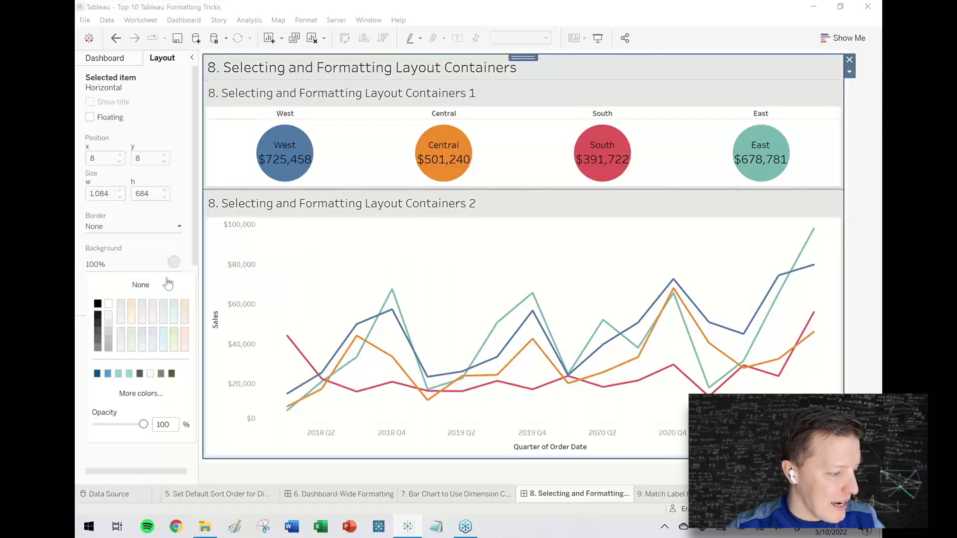
left_click(518, 100)
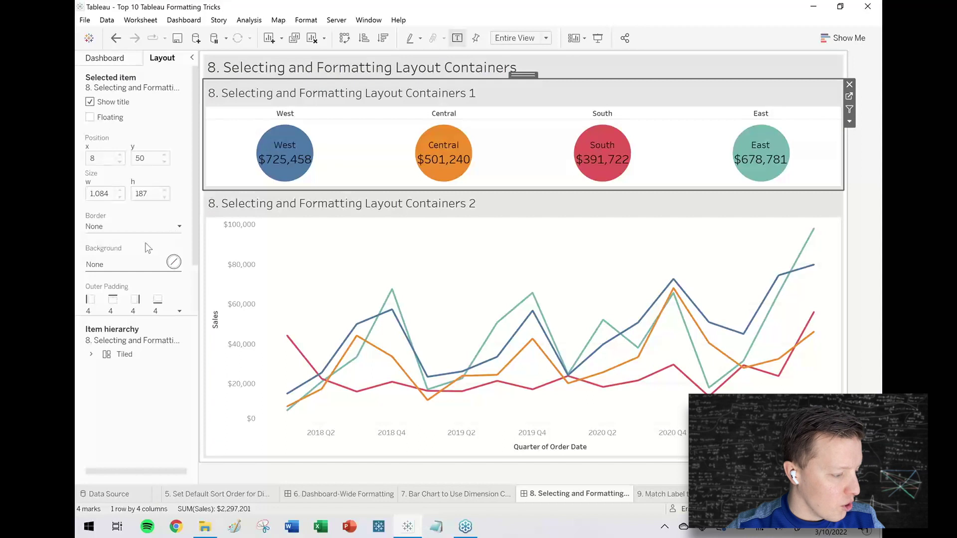
left_click(132, 264)
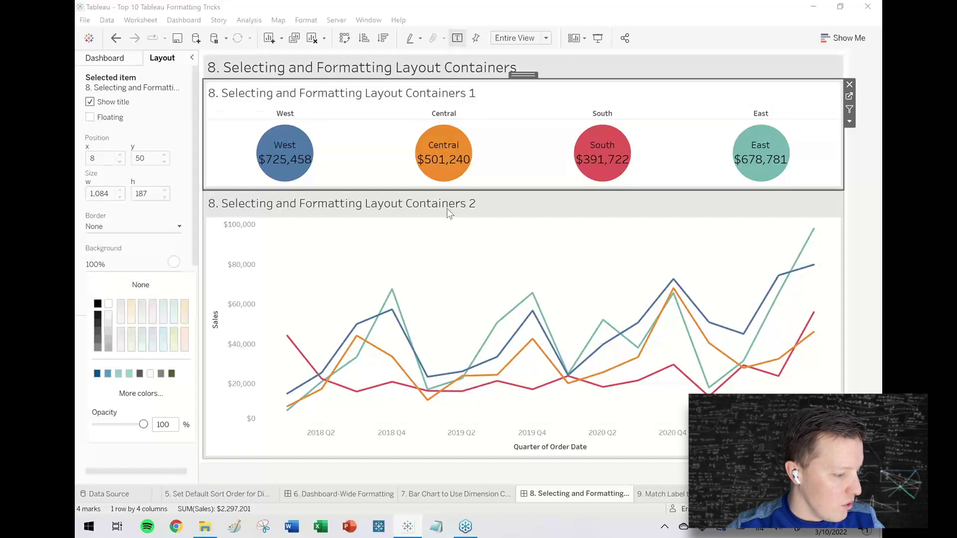
left_click(476, 207)
left_click(118, 266)
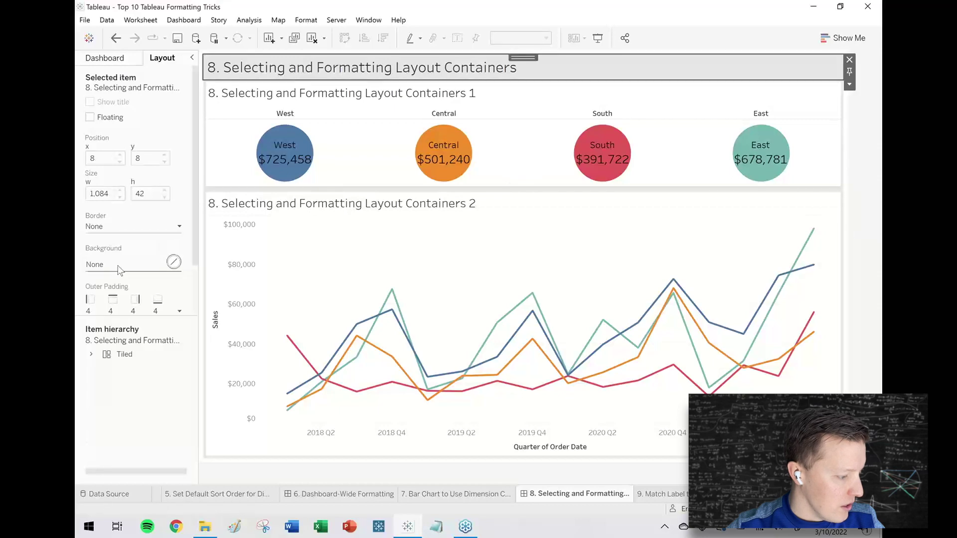
Give the dashboard title a dark grey background
left_click(132, 264)
left_click(107, 331)
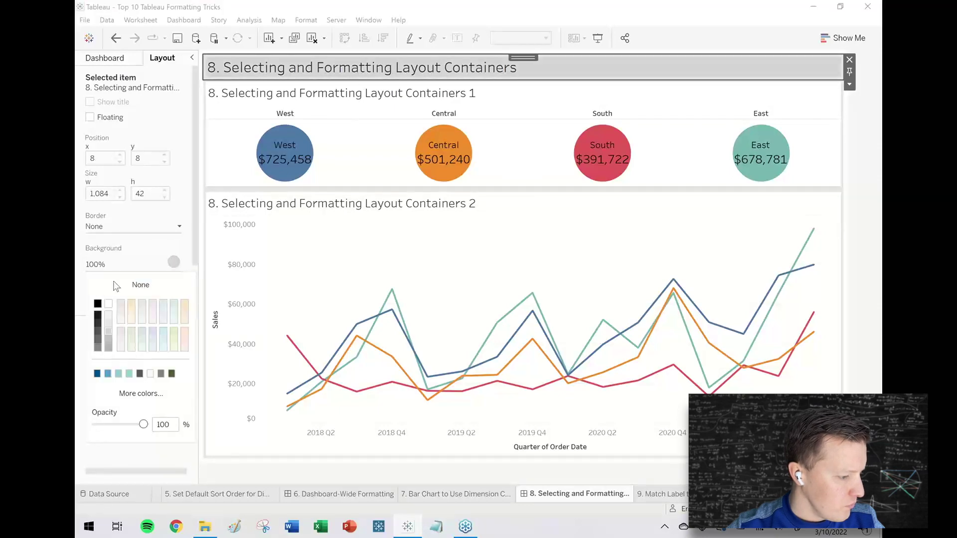
left_click(97, 340)
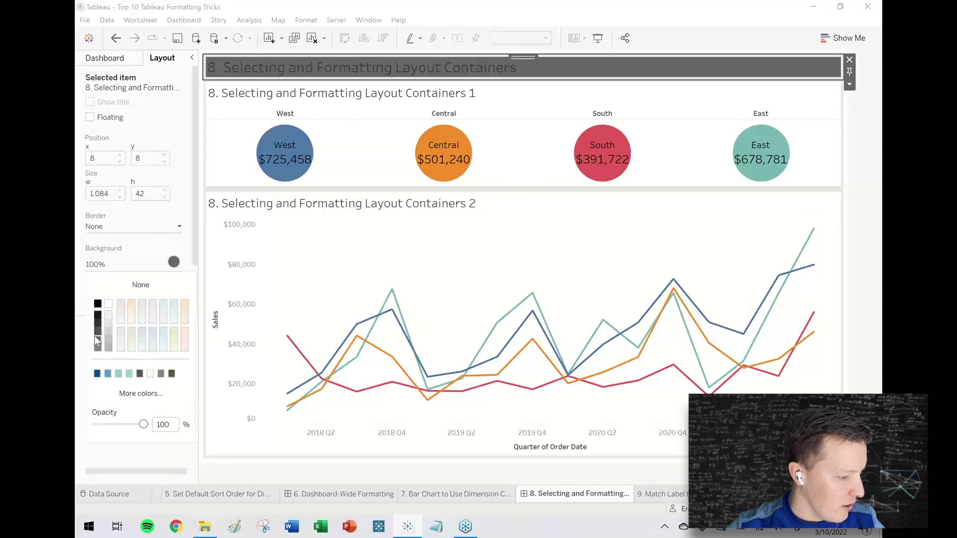
double_click(354, 69)
Make the dashboard title text white and centred, then move to the next worksheet
key("ctrl+a")
left_click(284, 140)
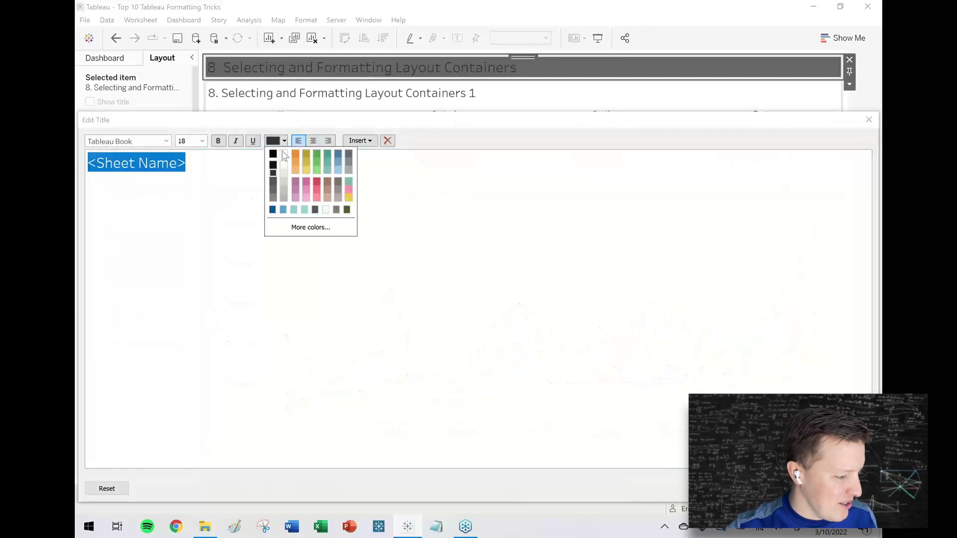
left_click(283, 154)
left_click(328, 140)
left_click(313, 140)
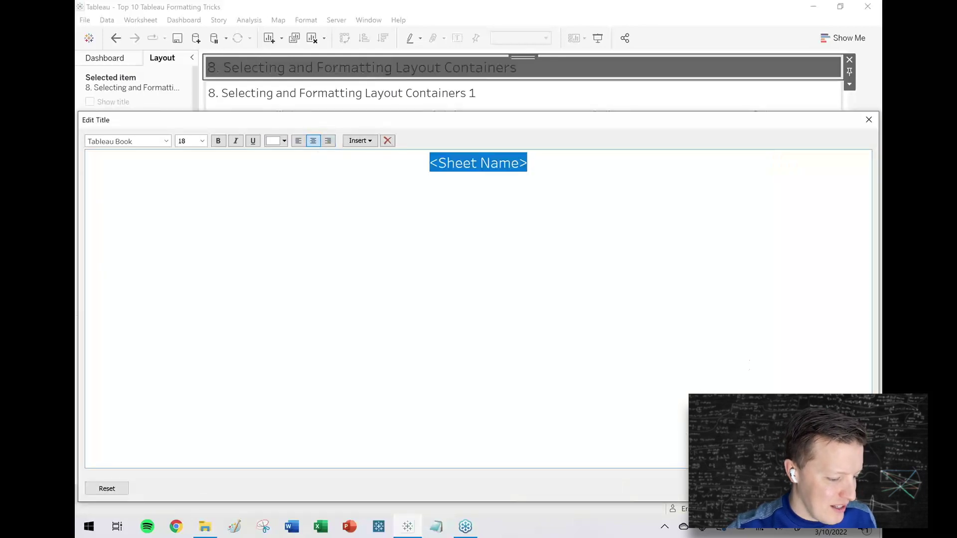
left_click(762, 488)
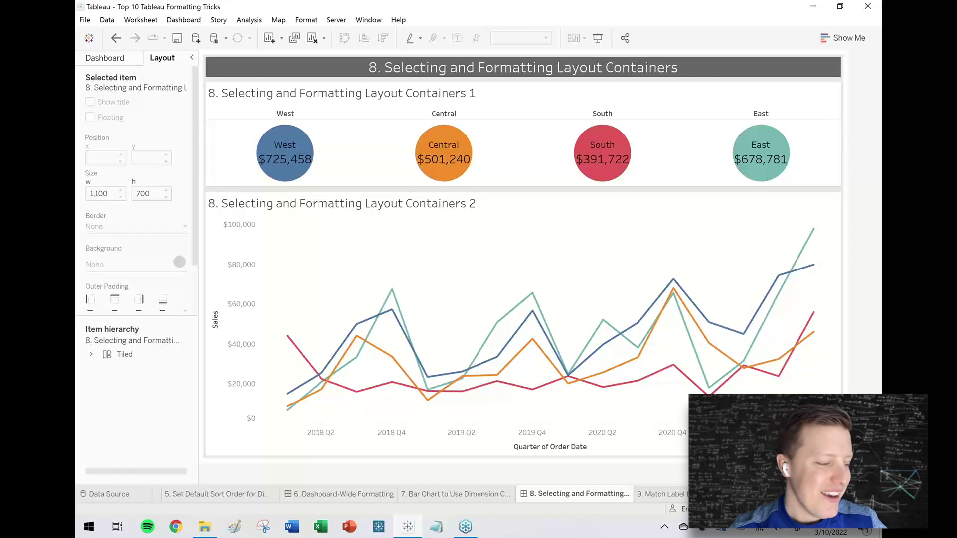
left_click(105, 59)
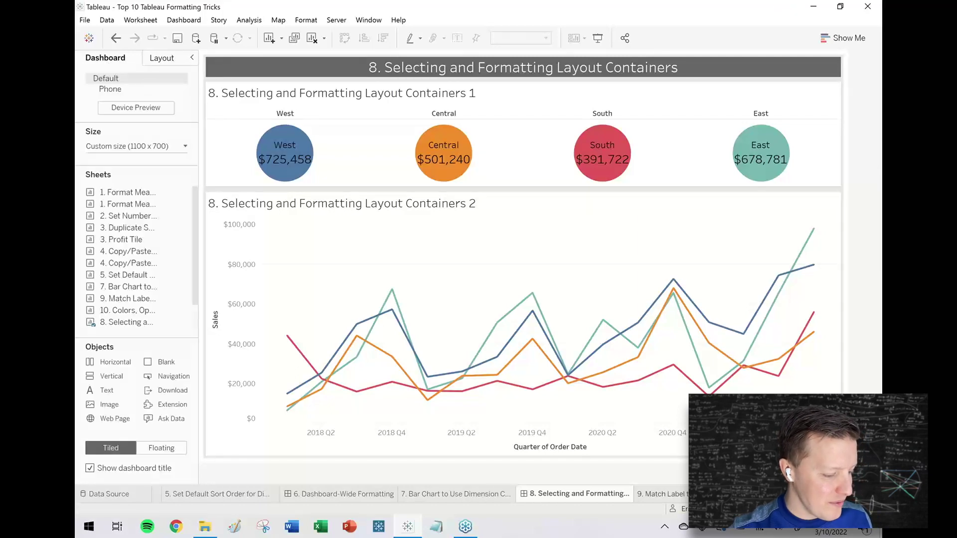
key("ctrl+Tab")
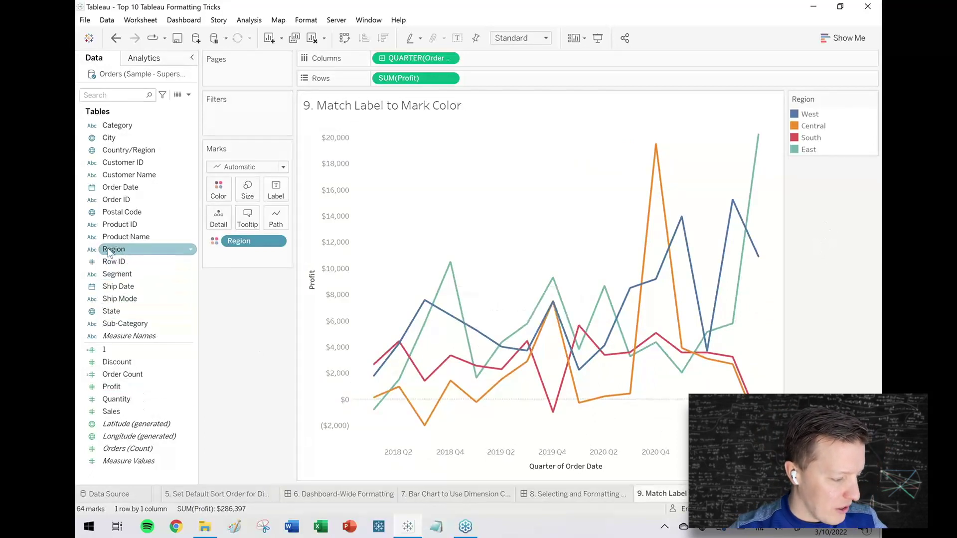
Add Region as line labels with Match Mark Color and Bold font, and hide the Region legend
left_click_drag(105, 254, 275, 191)
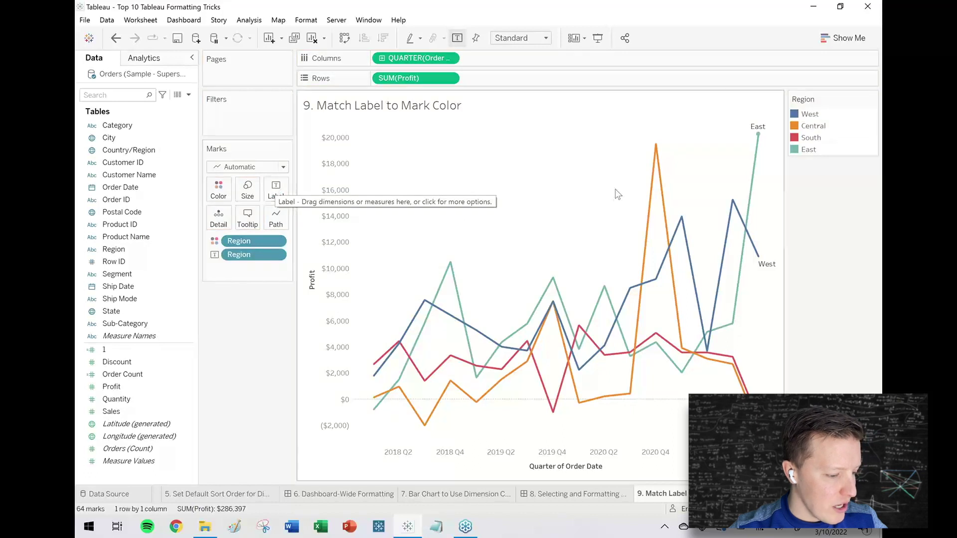
mouse_move(757, 135)
mouse_move(757, 257)
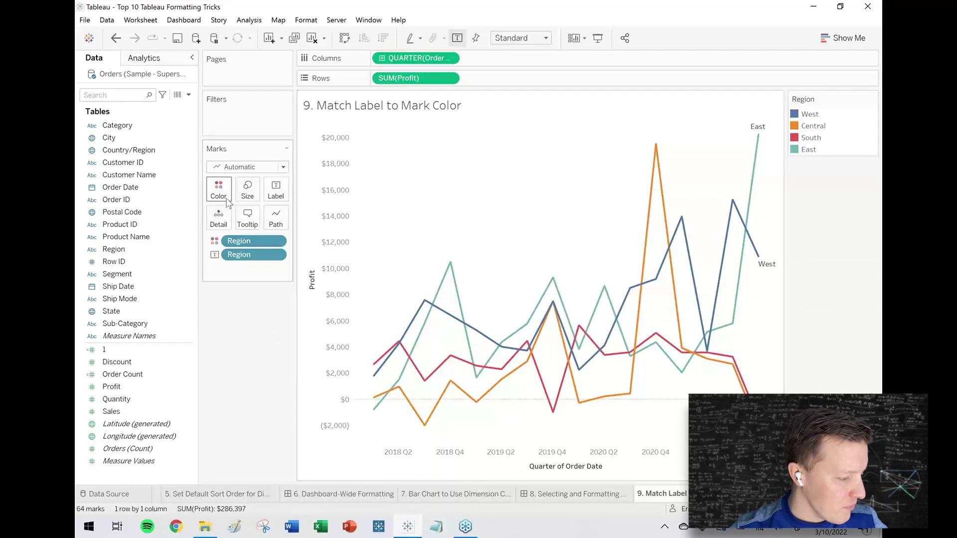
left_click(276, 192)
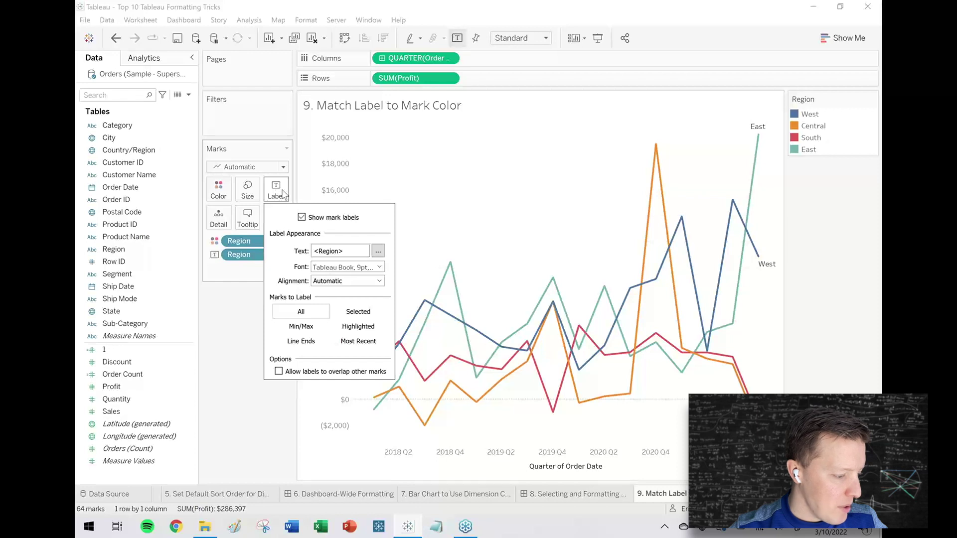
left_click(338, 269)
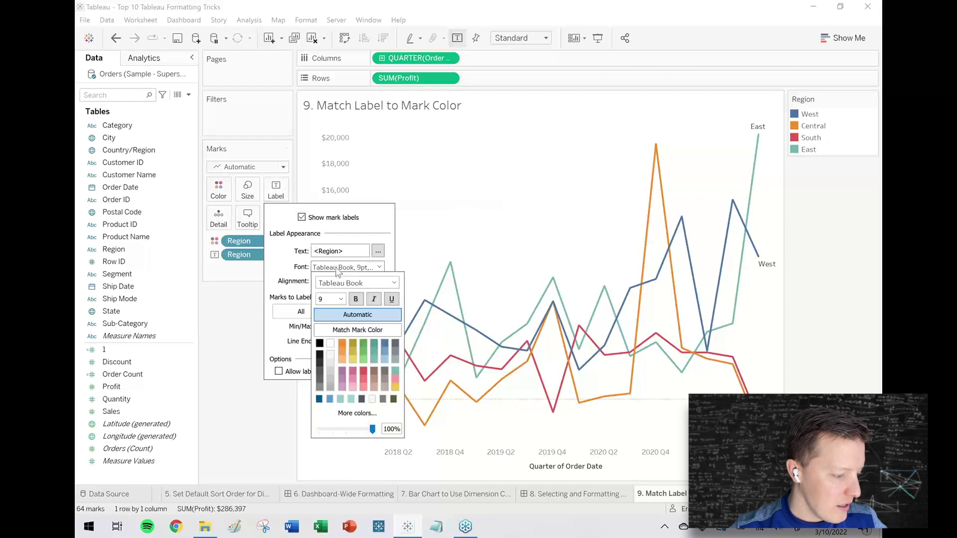
left_click(385, 331)
left_click(356, 299)
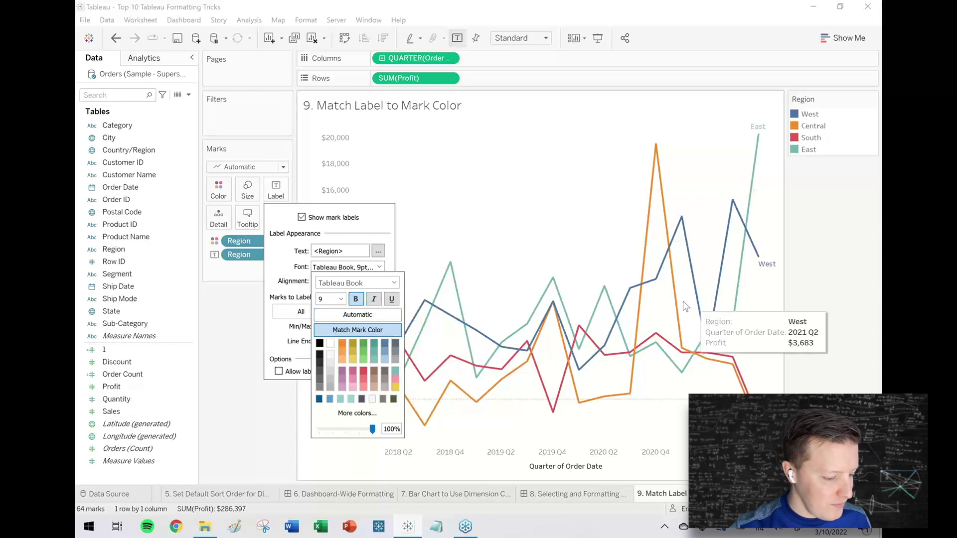
key("Escape")
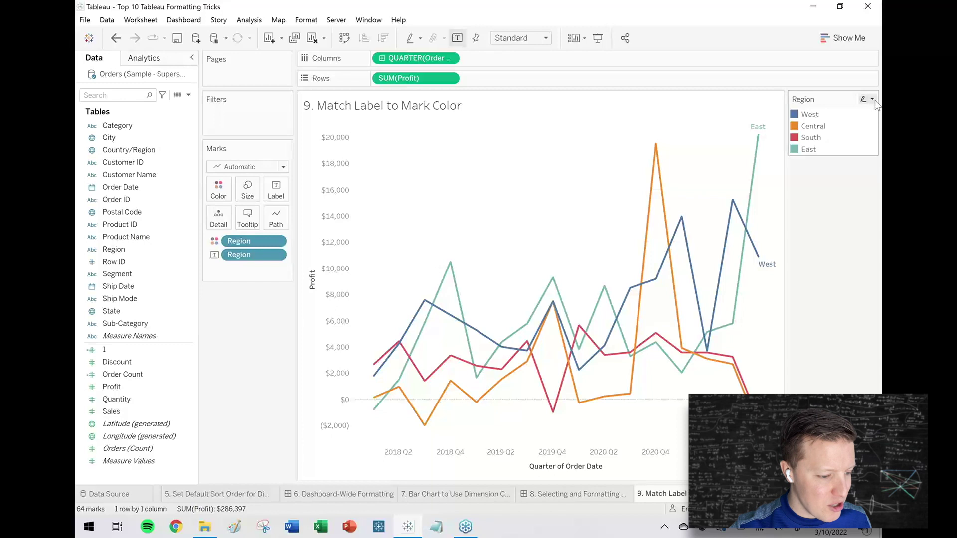
left_click(871, 102)
left_click(826, 191)
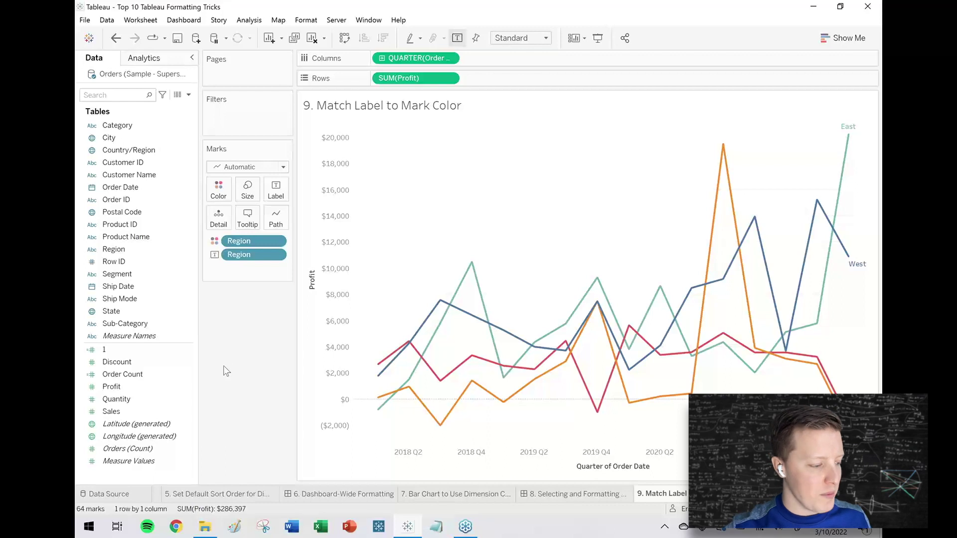
Set the Region labels to appear at Line Ends, then move to the next sheet
left_click(276, 191)
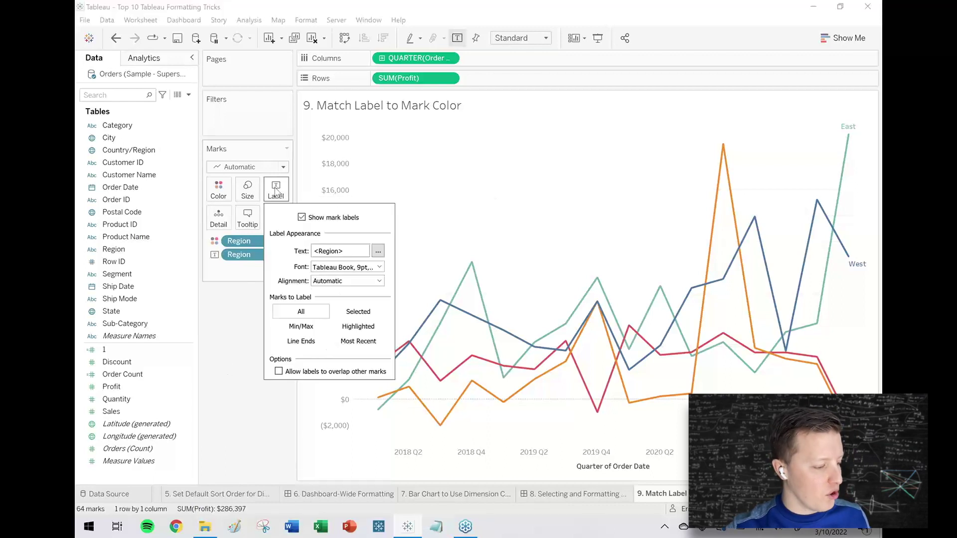
left_click(294, 343)
left_click(235, 360)
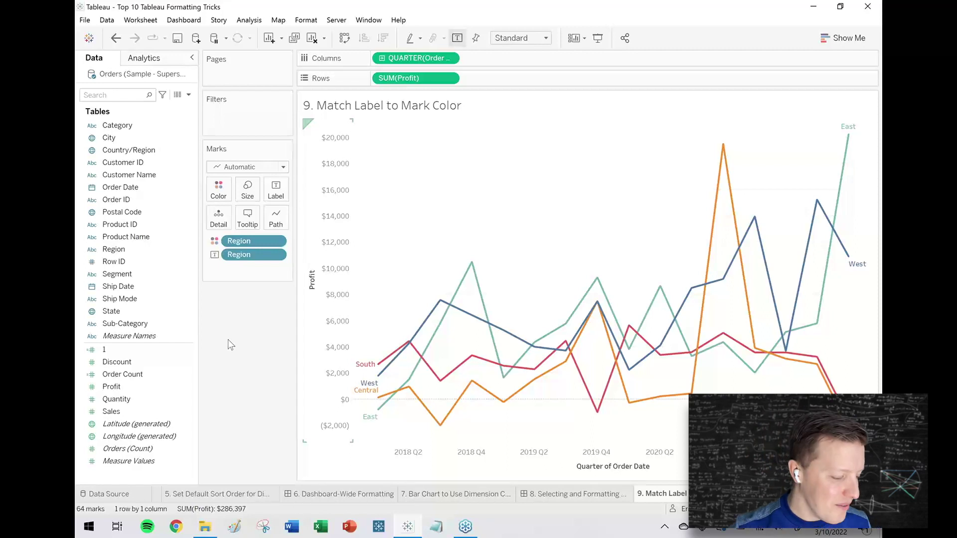
key("ctrl+Tab")
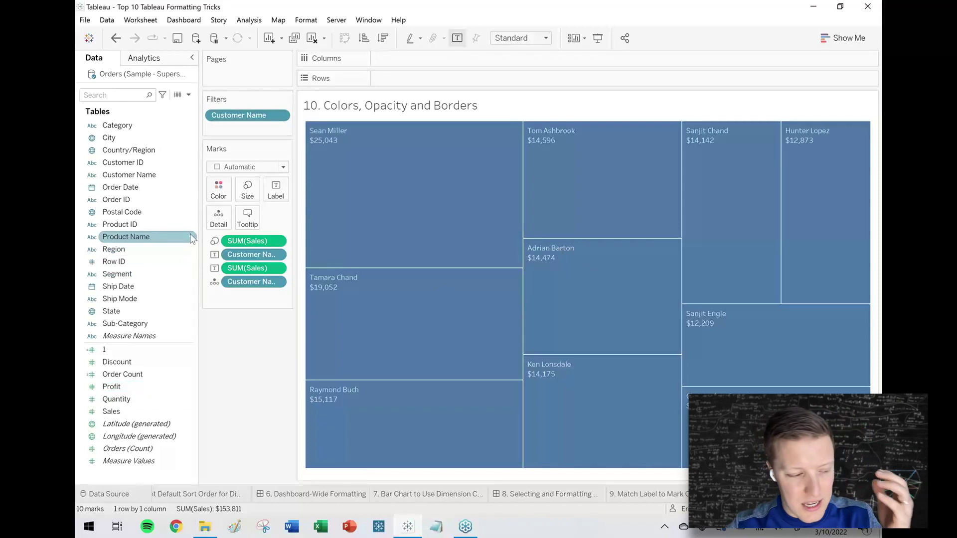
Give the treemap boxes a dark border, returning opacity to 100% after lowering it
left_click(227, 196)
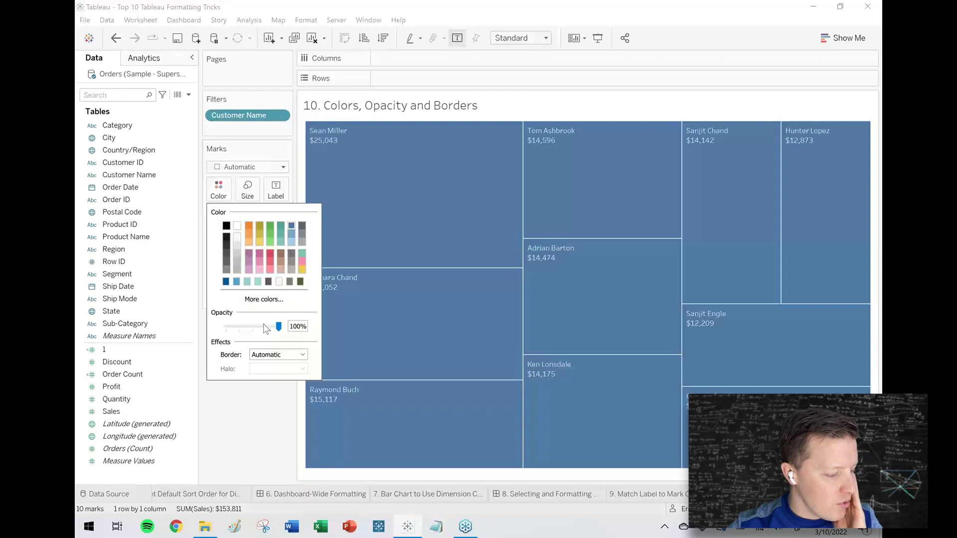
left_click_drag(265, 328, 241, 333)
left_click(253, 355)
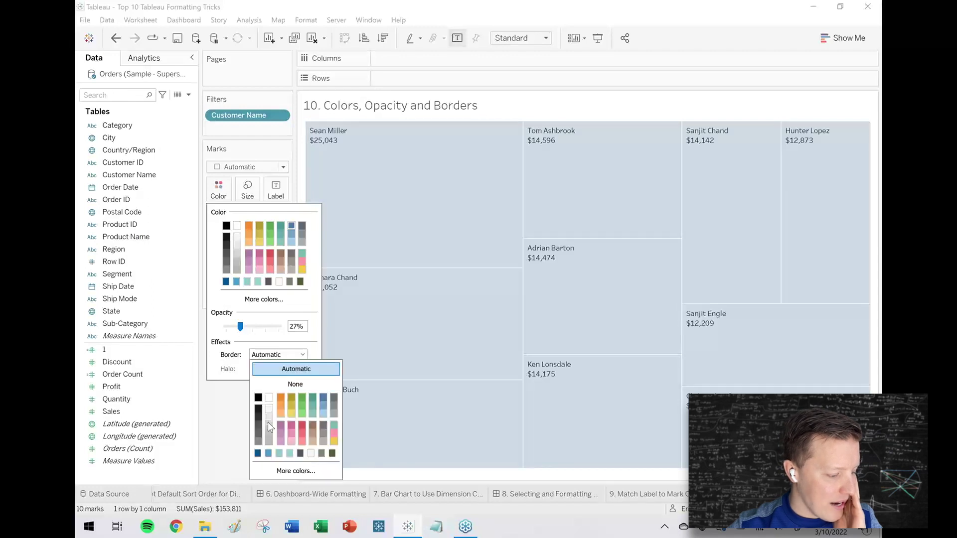
left_click(256, 440)
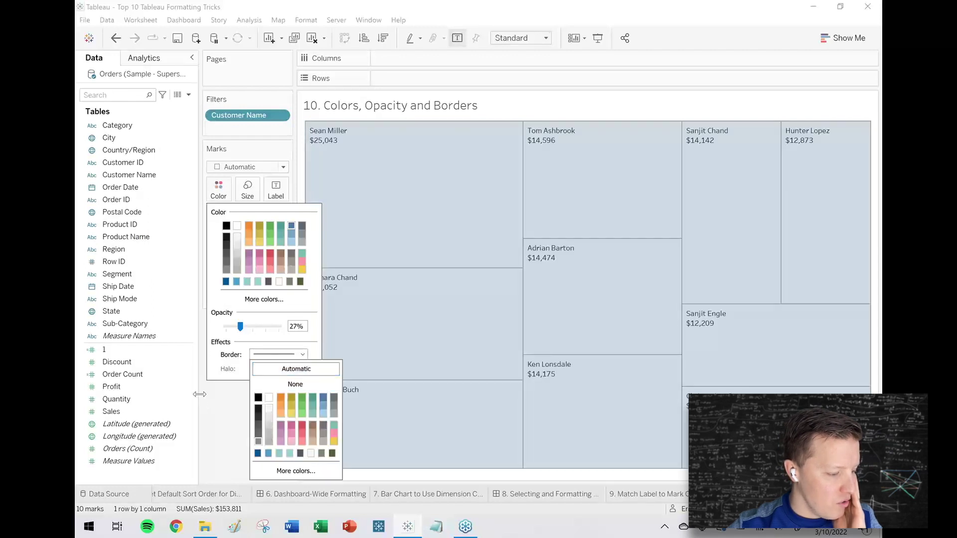
left_click(226, 406)
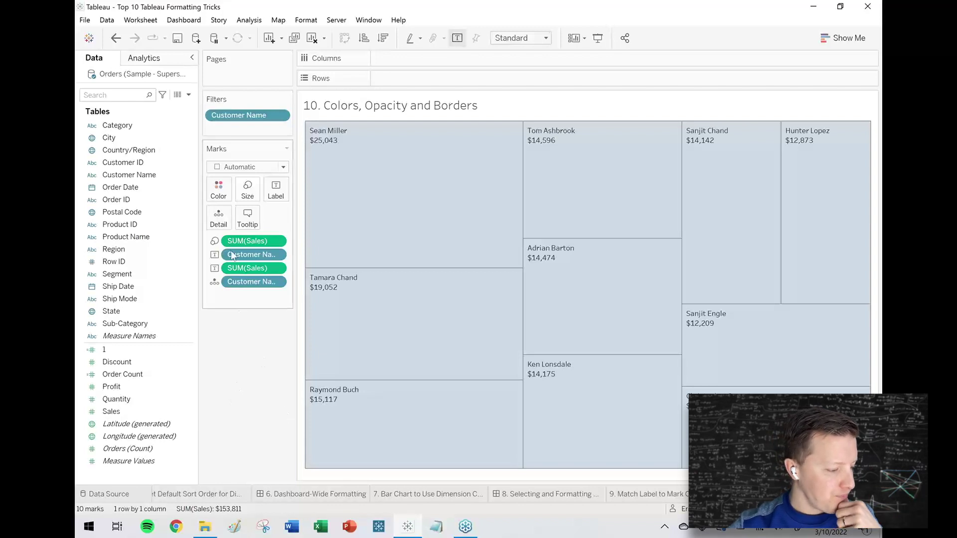
left_click(222, 193)
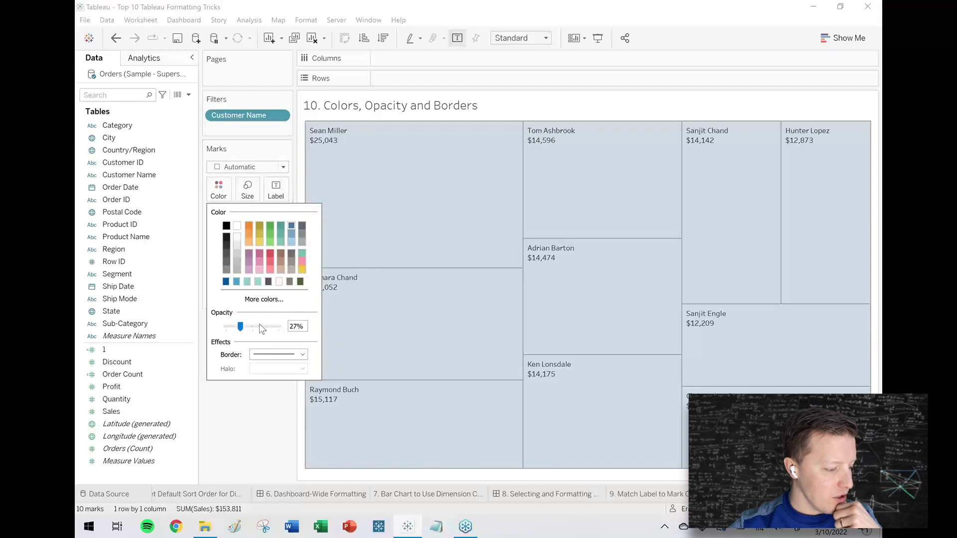
left_click_drag(243, 330, 278, 326)
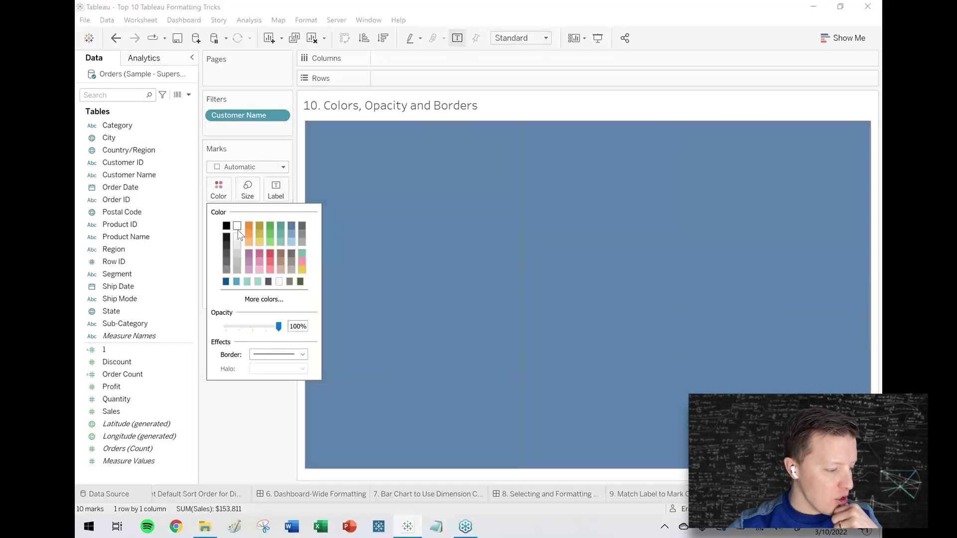
Fill the treemap boxes with white, briefly trying orange before switching back
left_click(237, 227)
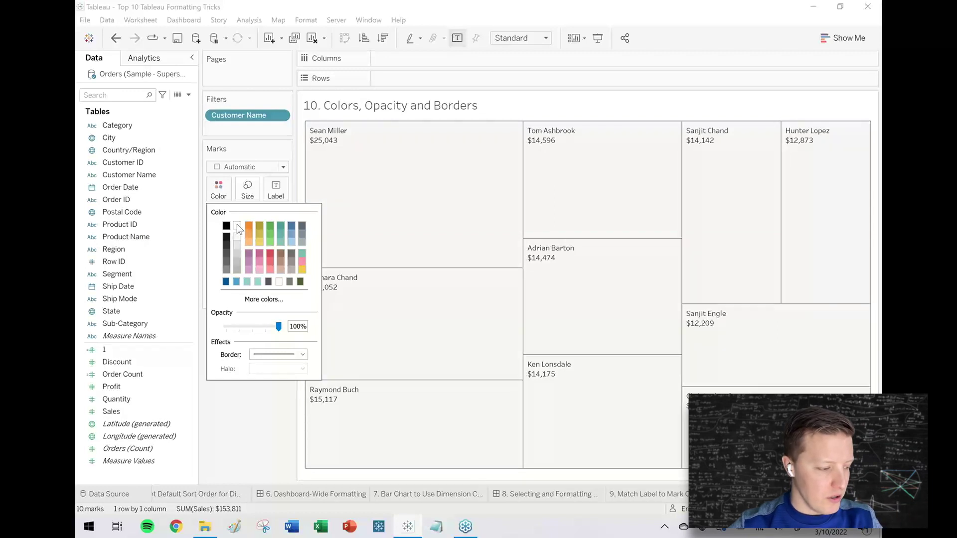
left_click(237, 227)
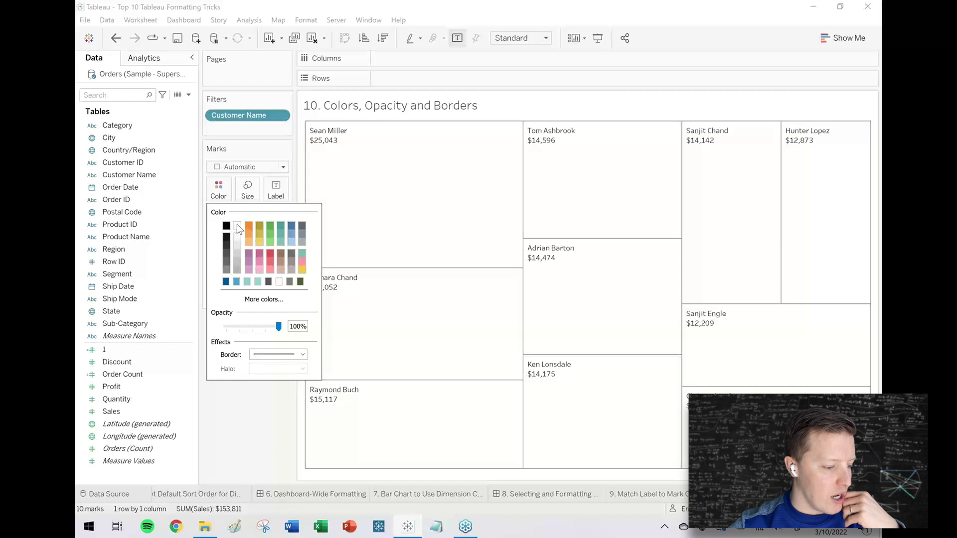
left_click(239, 390)
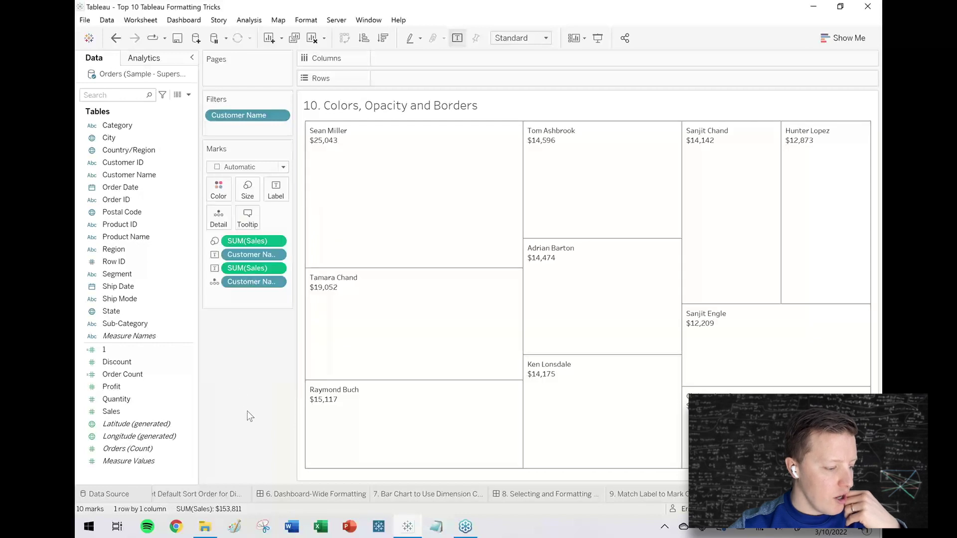
left_click(228, 198)
left_click(248, 227)
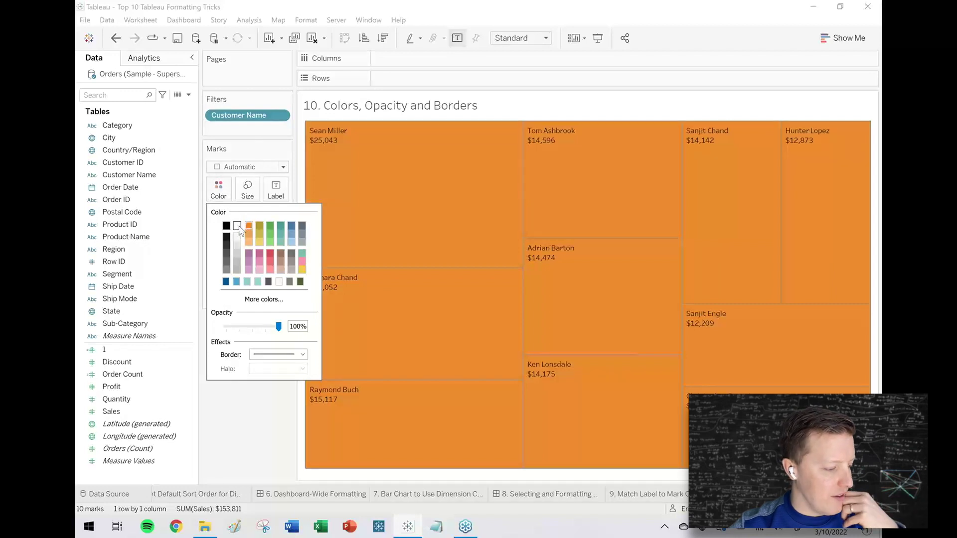
left_click(237, 226)
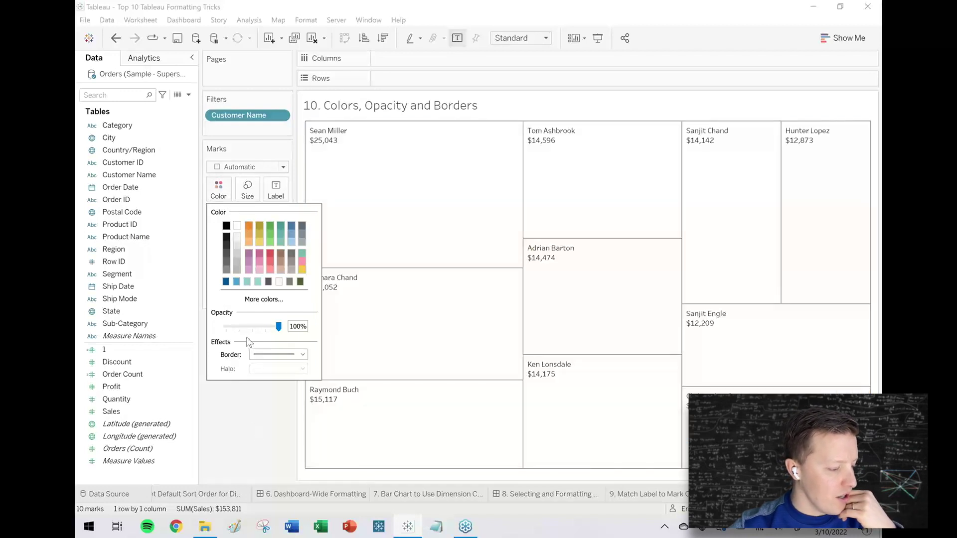
left_click_drag(179, 193, 205, 211)
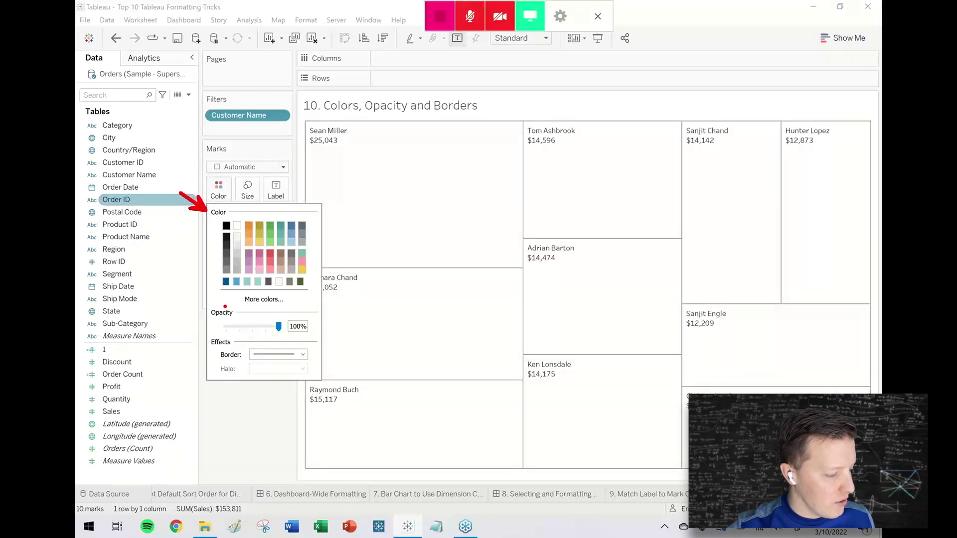
Dismiss the Color popup, leaving the ten customer boxes white-filled with dark outlines
left_click_drag(201, 324, 219, 317)
left_click_drag(224, 371, 235, 356)
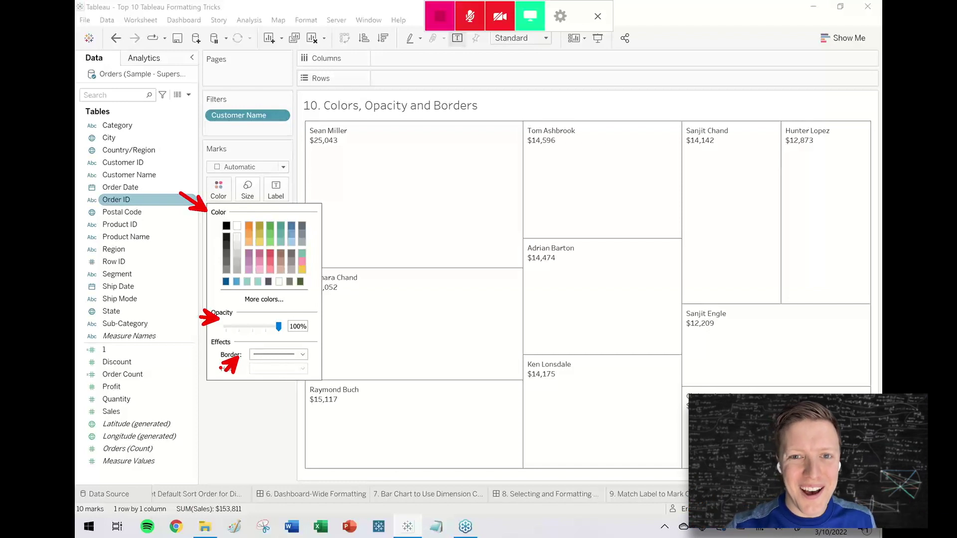
left_click(316, 434)
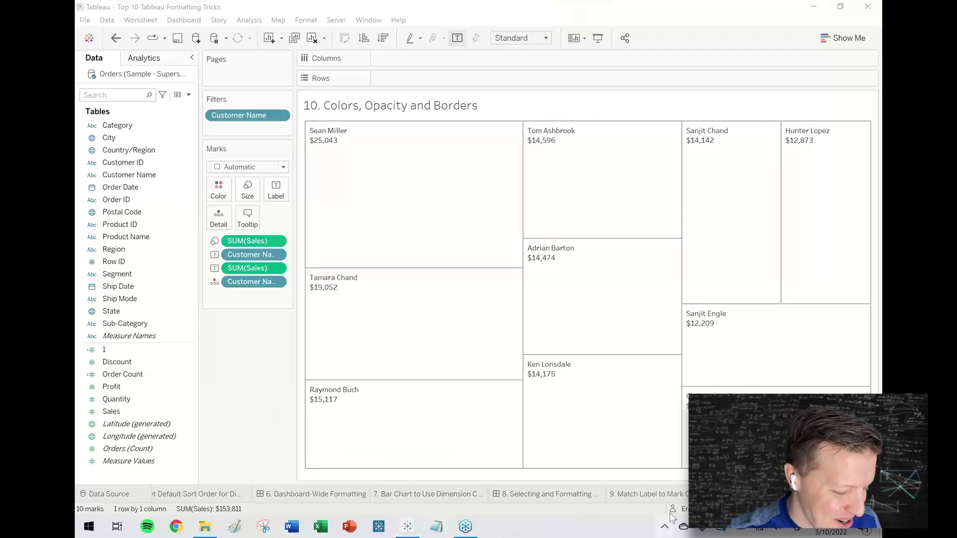